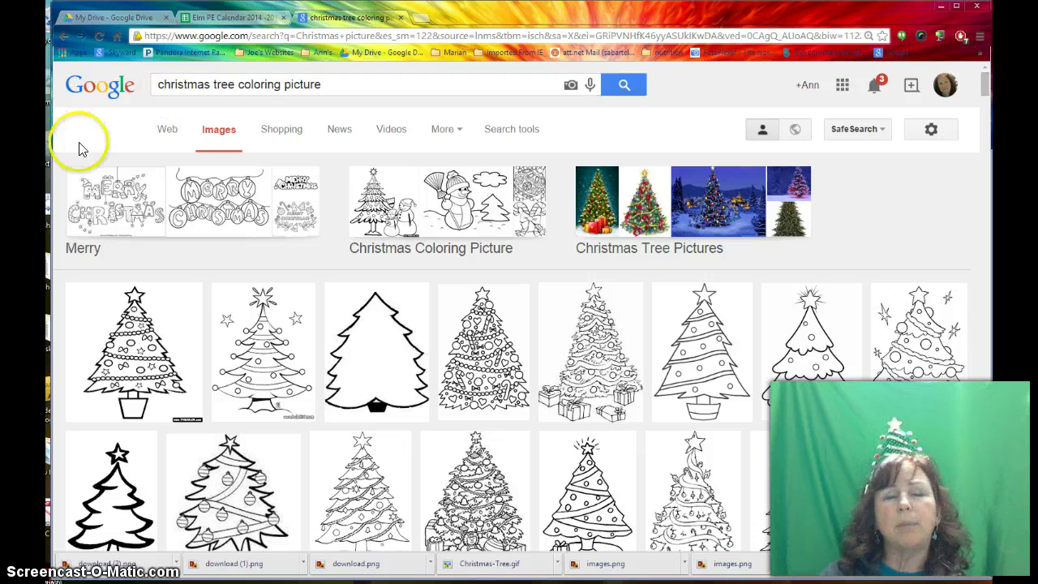
Step: Save the first Christmas tree image from Chrome over download (2).png in the pictures folder
right_click(117, 359)
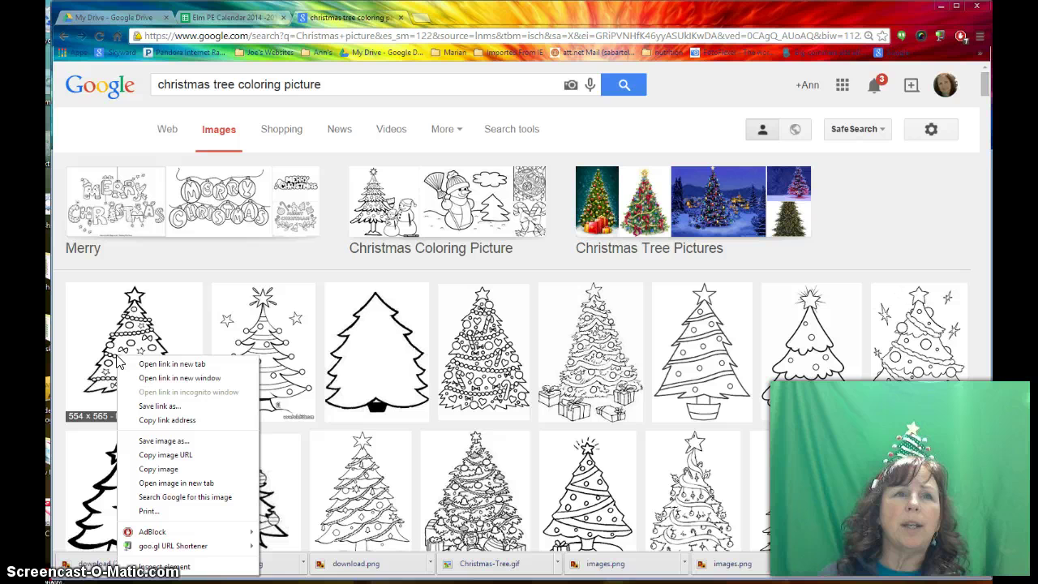
click(160, 443)
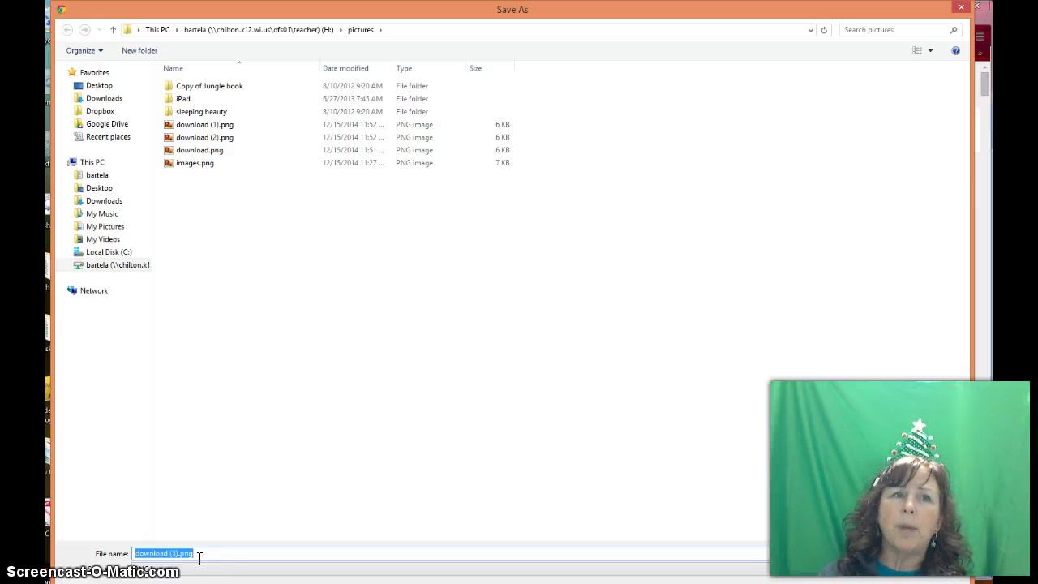
click(197, 557)
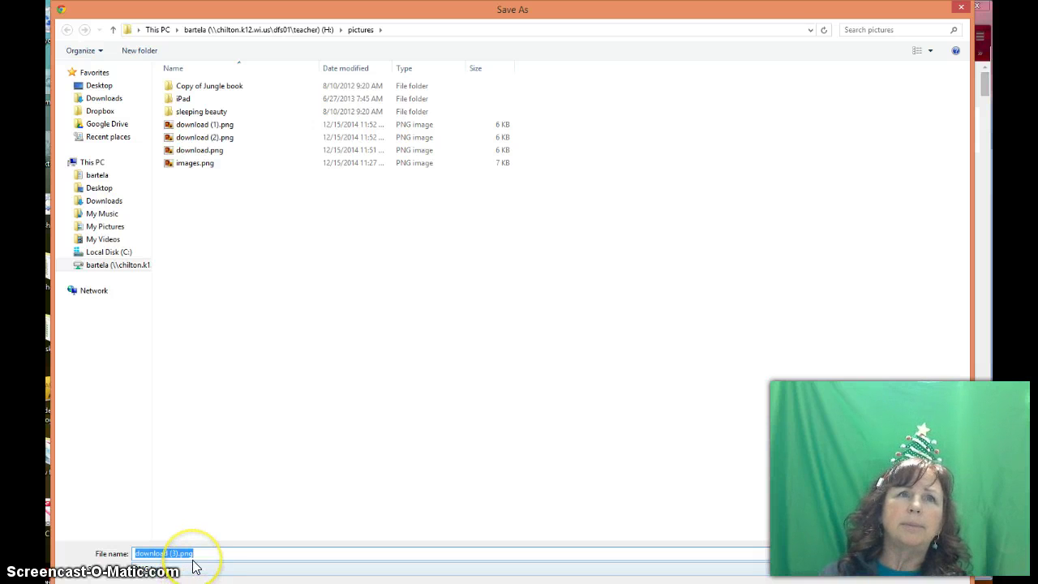
double_click(192, 137)
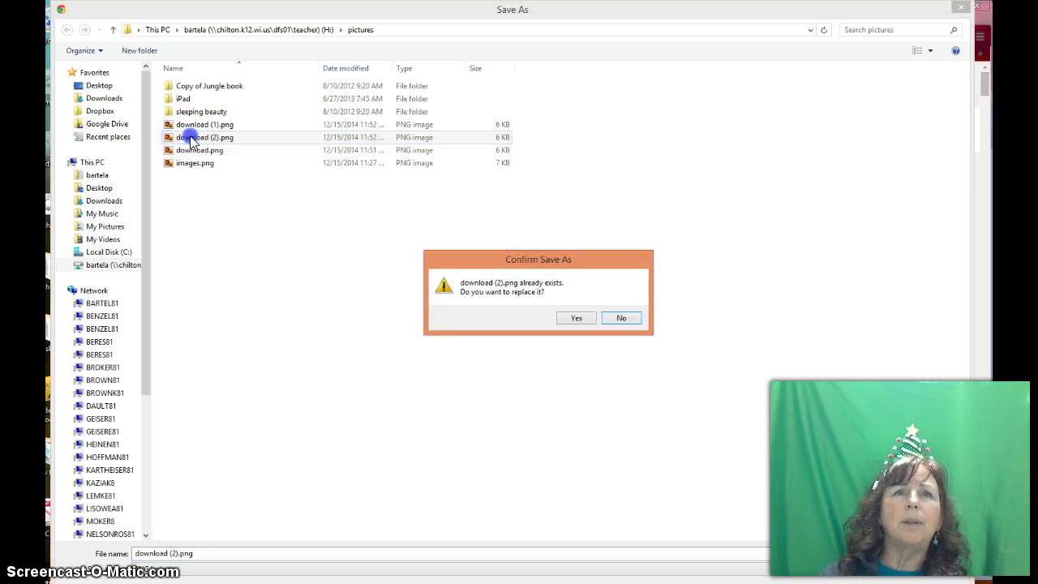
click(581, 318)
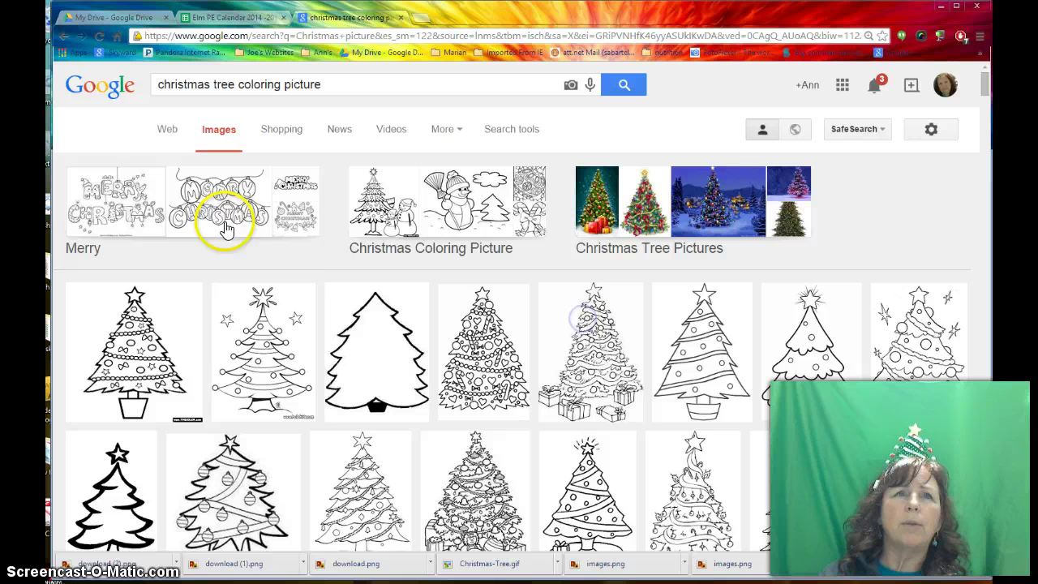
Step: Open download (1).png from the pictures folder in Photo Viewer, then open it in Paint
click(940, 10)
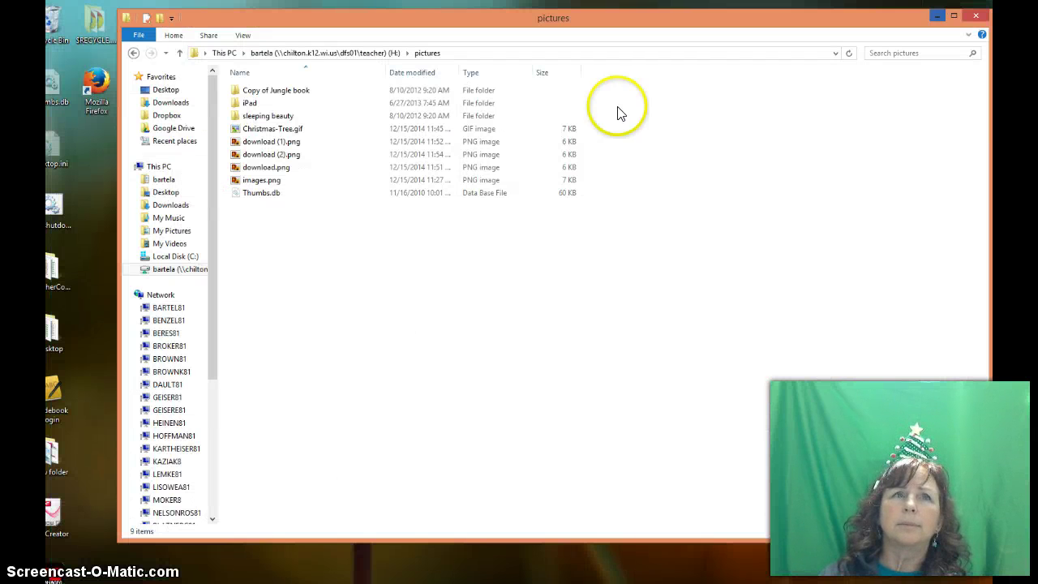
click(298, 168)
click(259, 142)
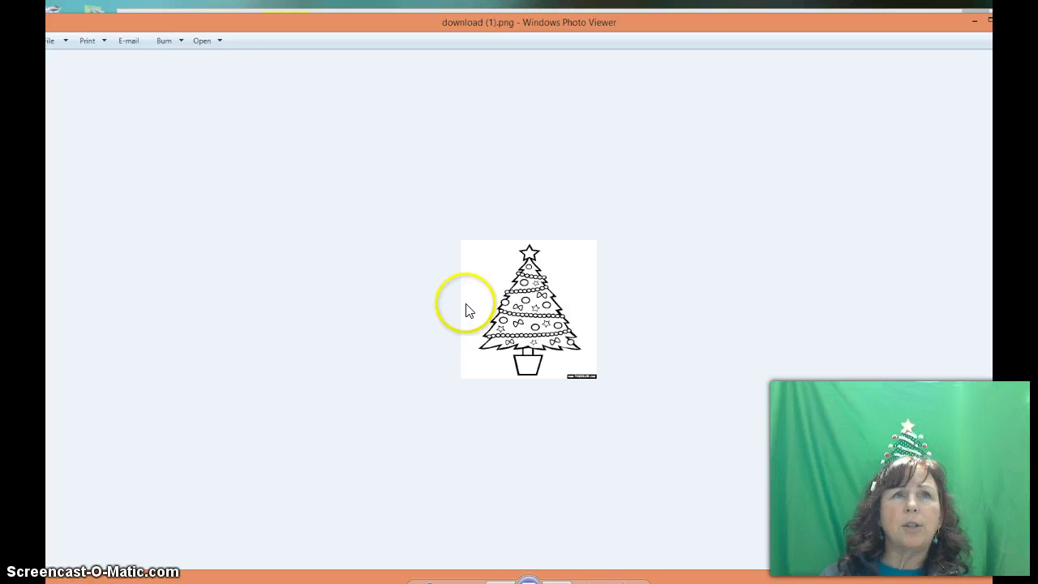
click(216, 40)
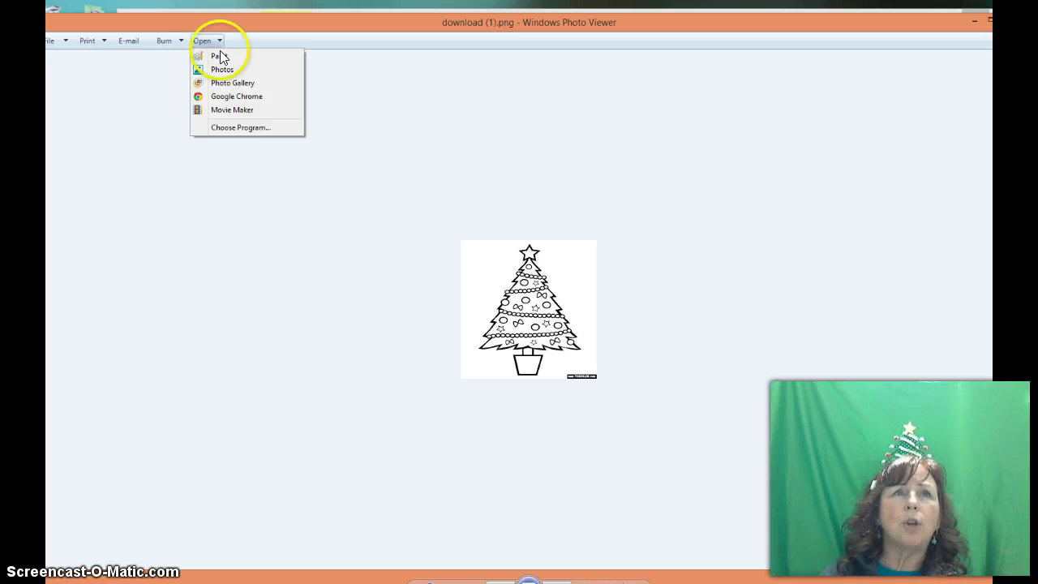
click(220, 55)
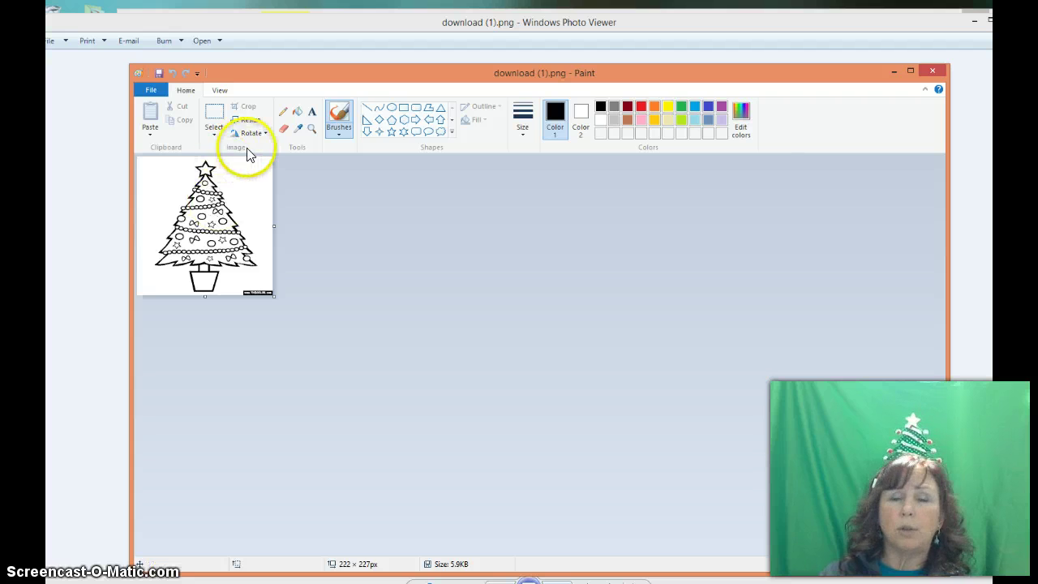
click(214, 115)
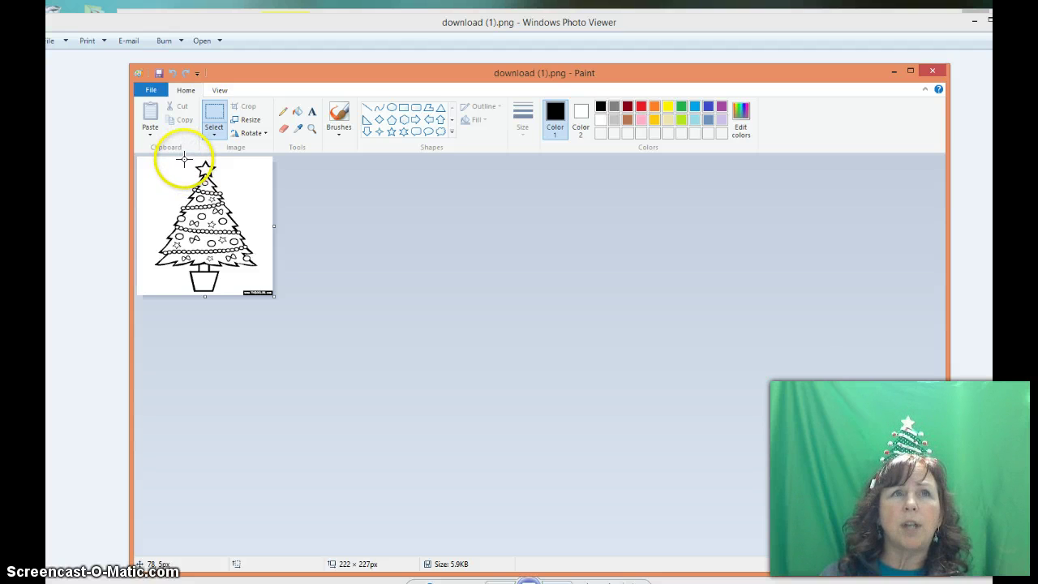
drag(184, 160, 225, 178)
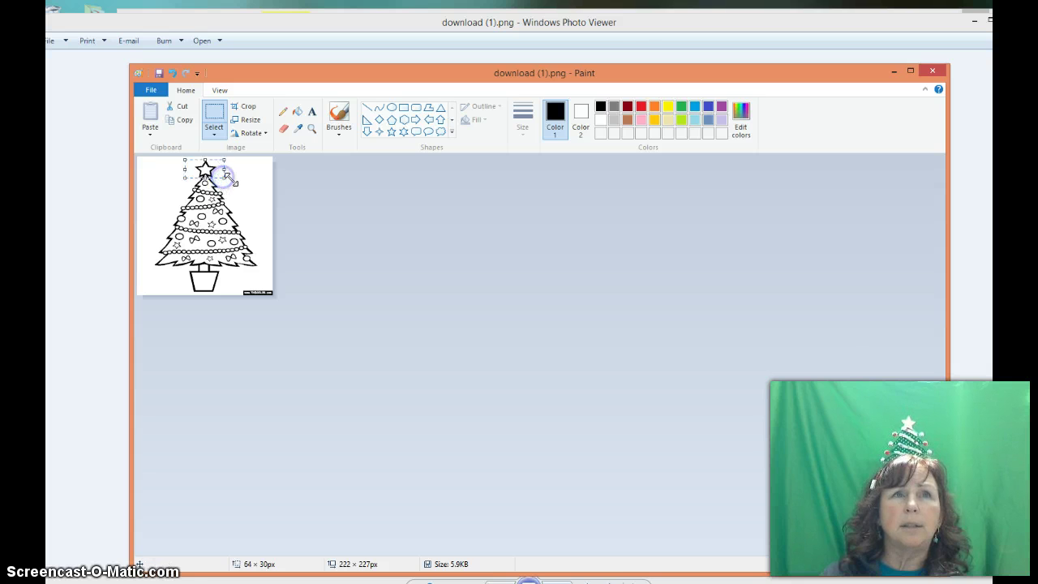
key(Delete)
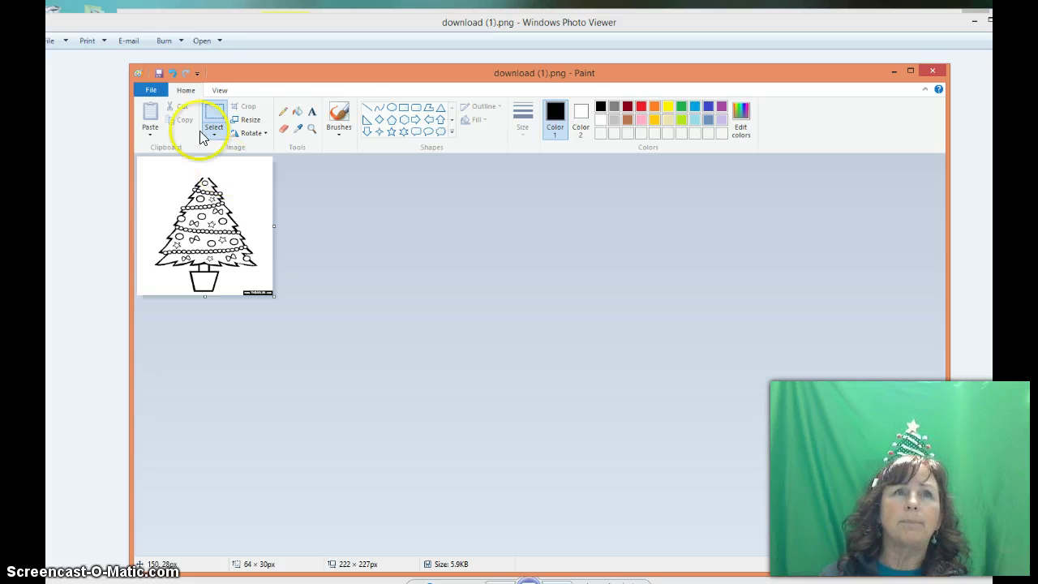
click(172, 74)
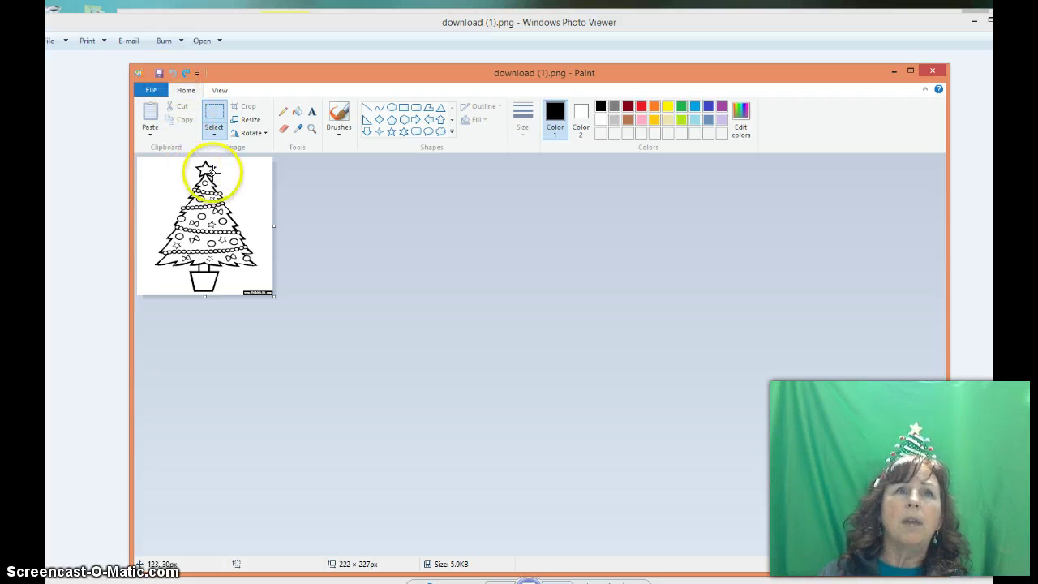
Step: Use the Fill bucket to colour the star yellow and the ornament beneath it red
click(217, 122)
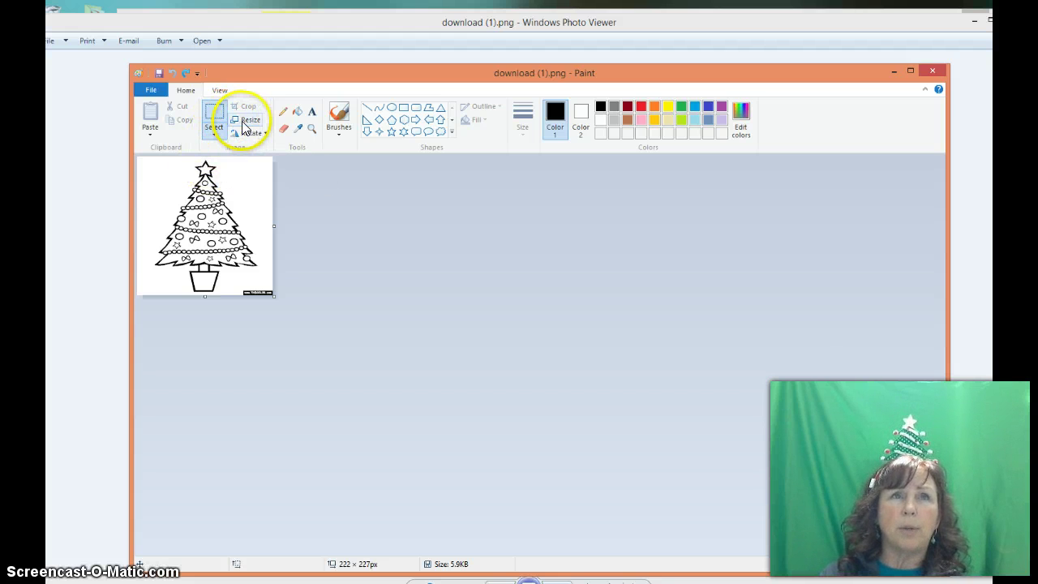
click(298, 114)
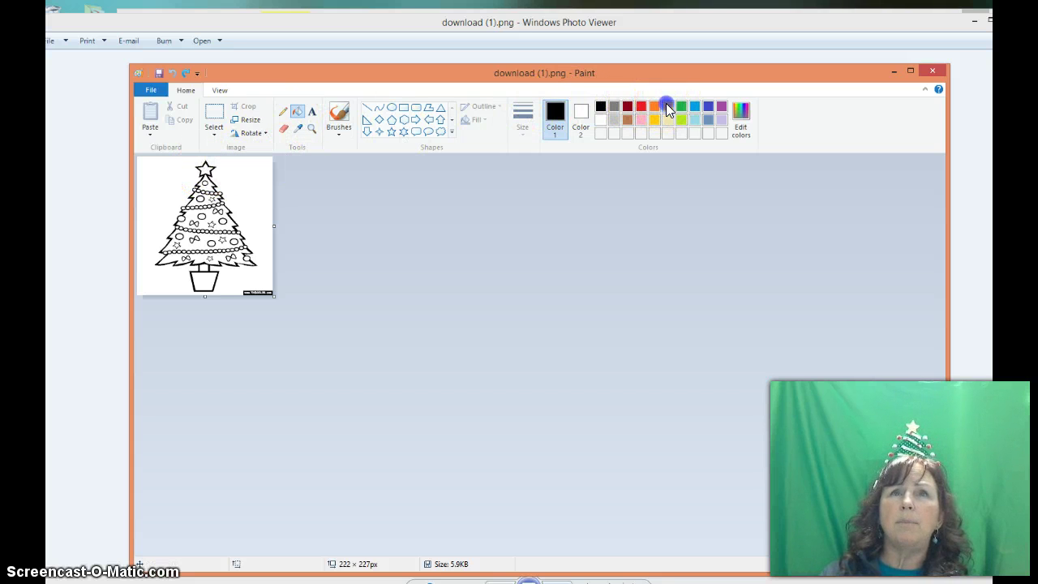
click(666, 106)
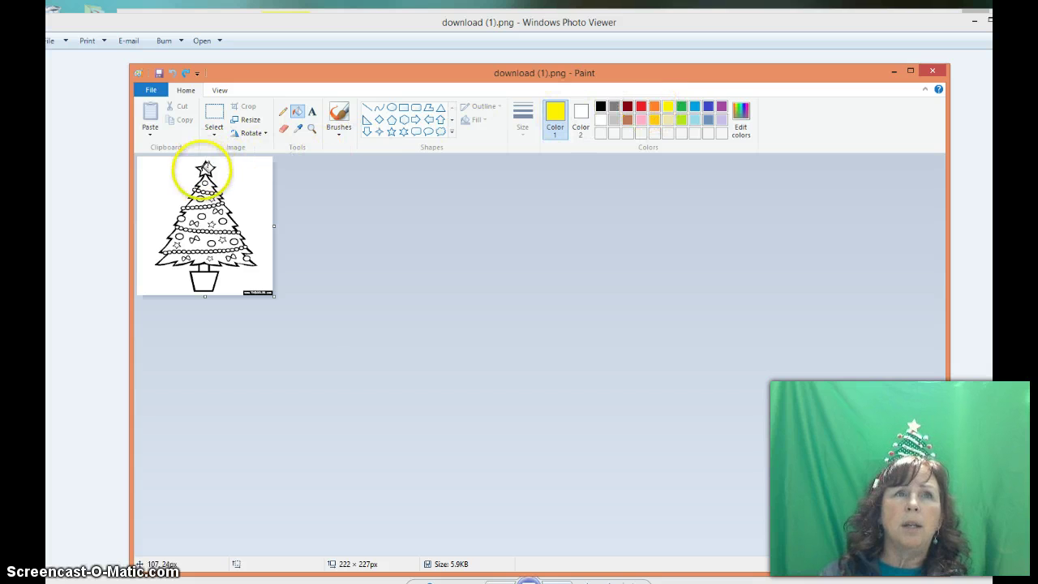
click(205, 169)
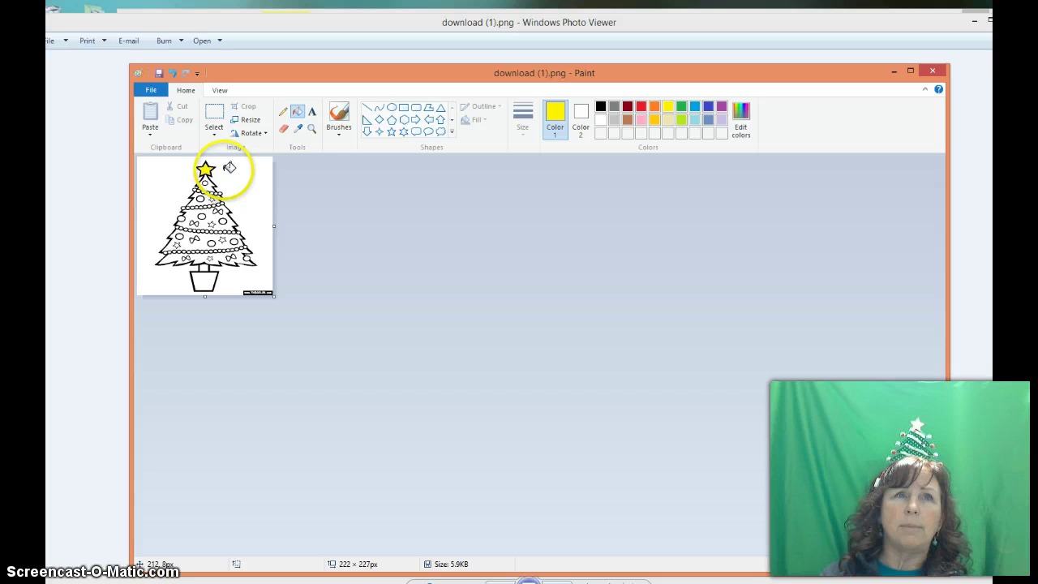
click(640, 107)
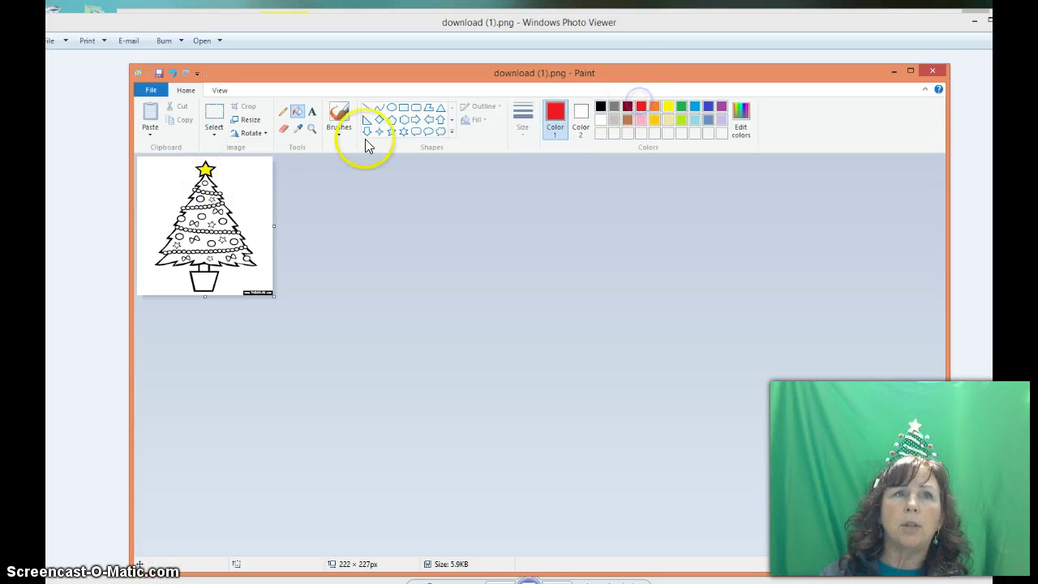
click(205, 182)
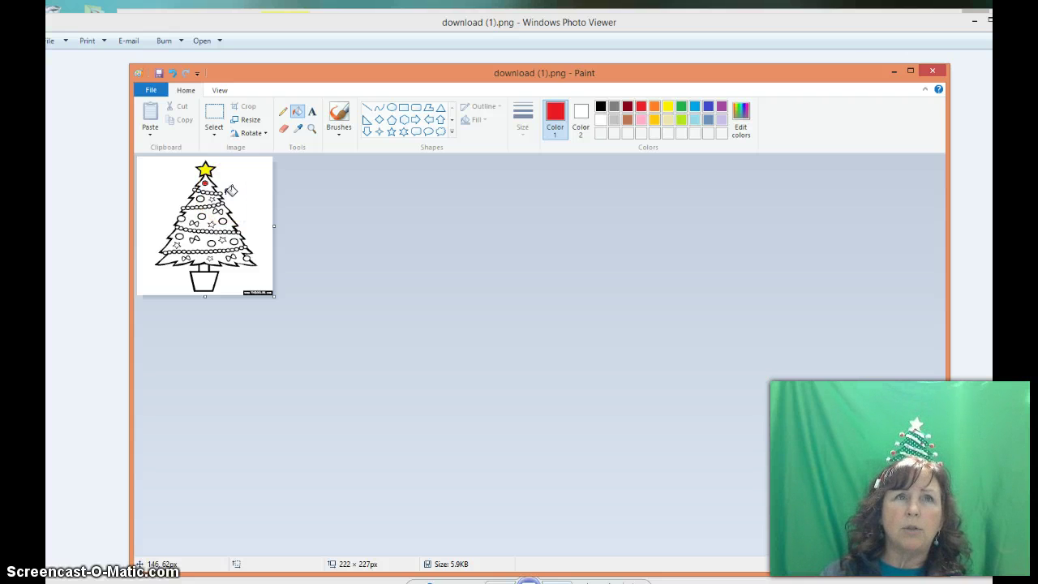
Step: Fill the leftmost top-garland bead and the bow's loops light blue
scroll(231, 190, up, 3)
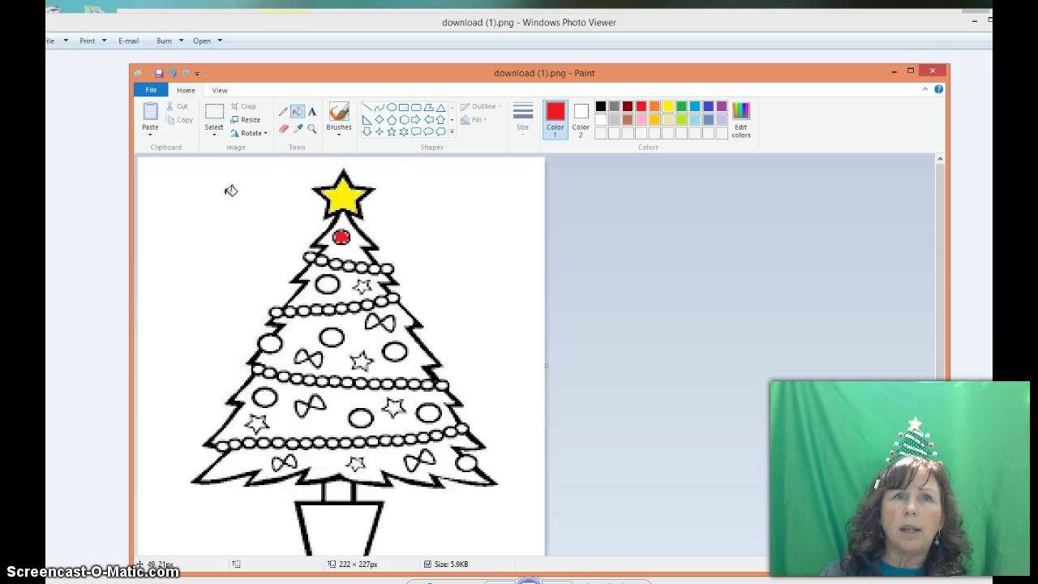
scroll(232, 191, up, 1)
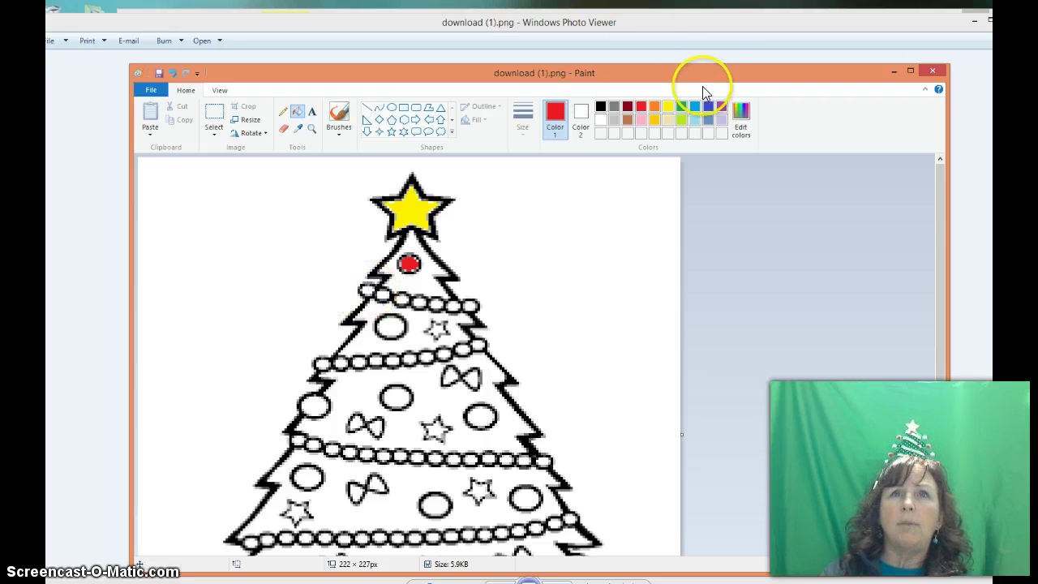
click(695, 107)
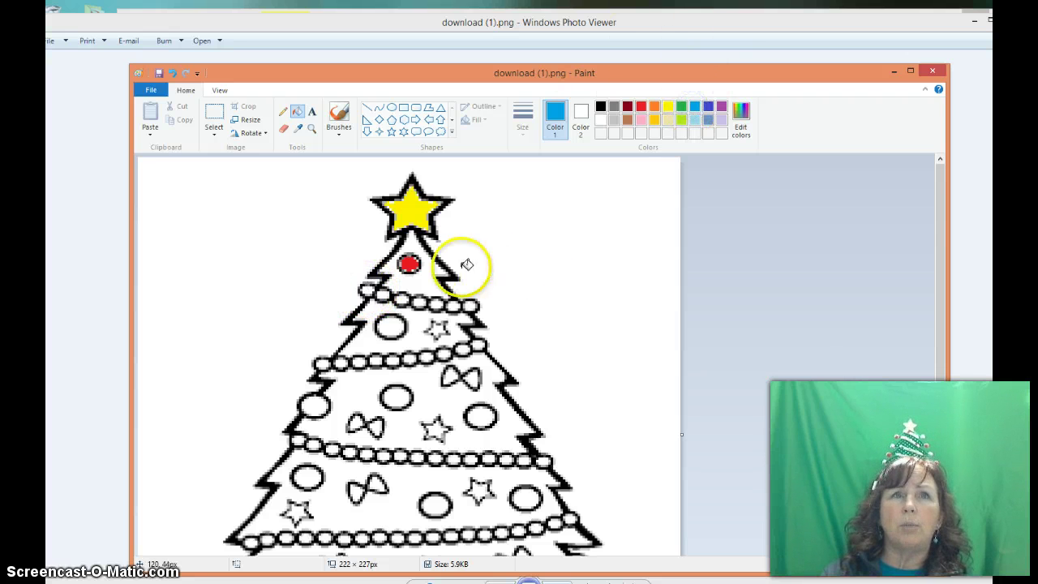
click(367, 289)
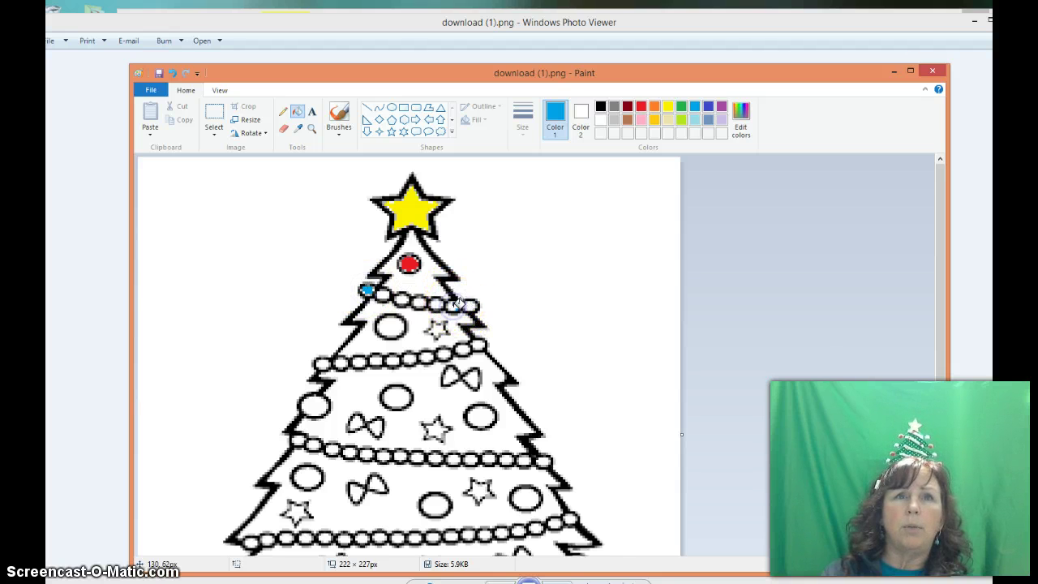
click(452, 375)
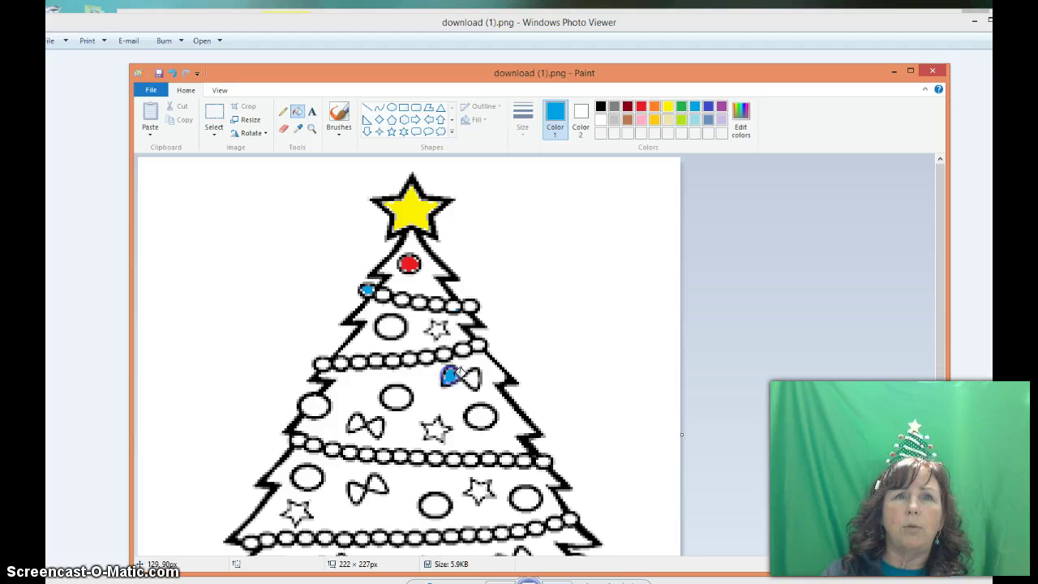
click(473, 378)
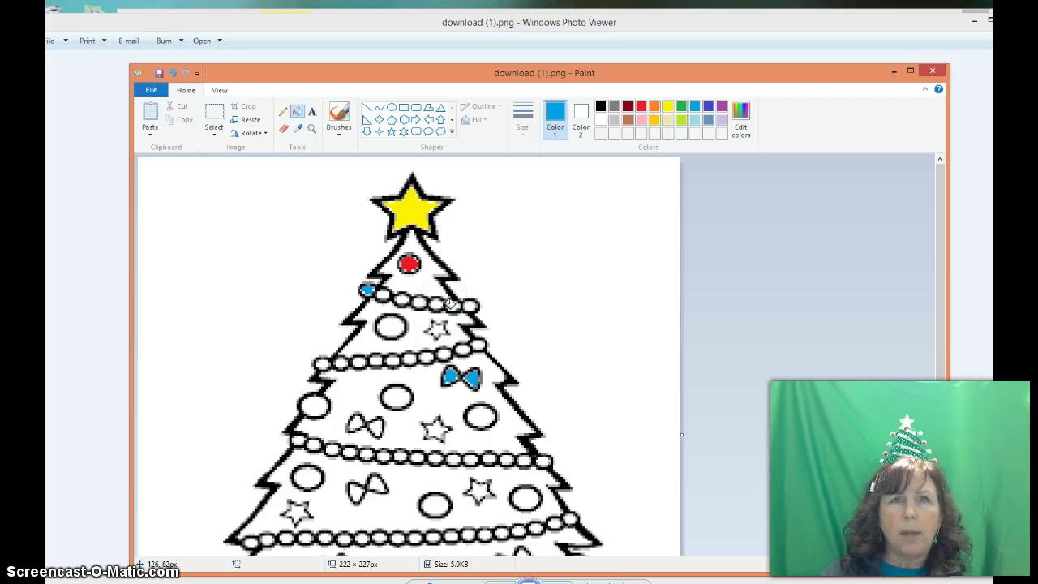
scroll(428, 296, up, 2)
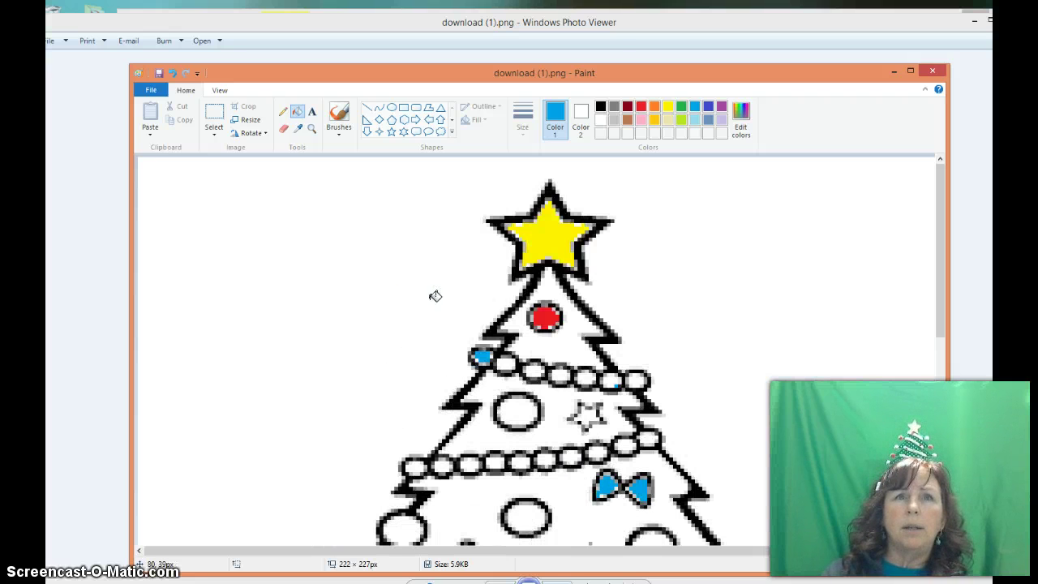
scroll(436, 296, up, 1)
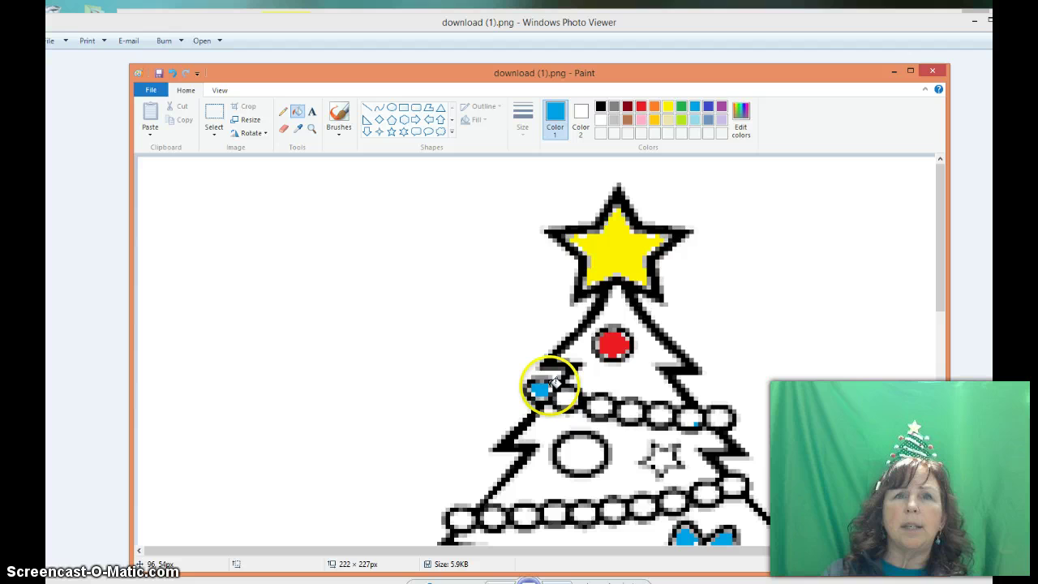
click(551, 382)
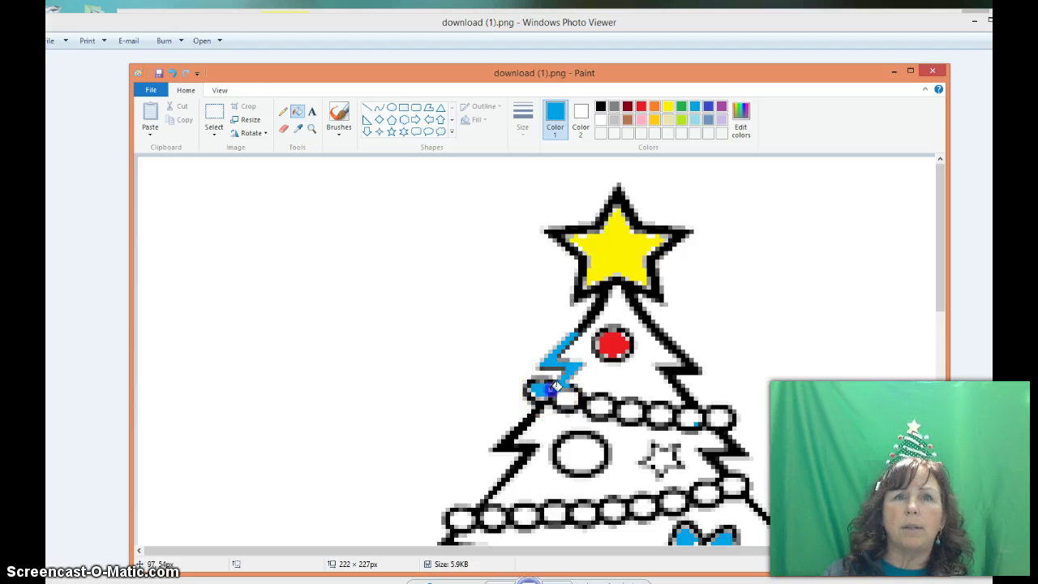
Step: Undo the stray blue zigzag strokes and recentre the zoomed view on the tree
click(172, 75)
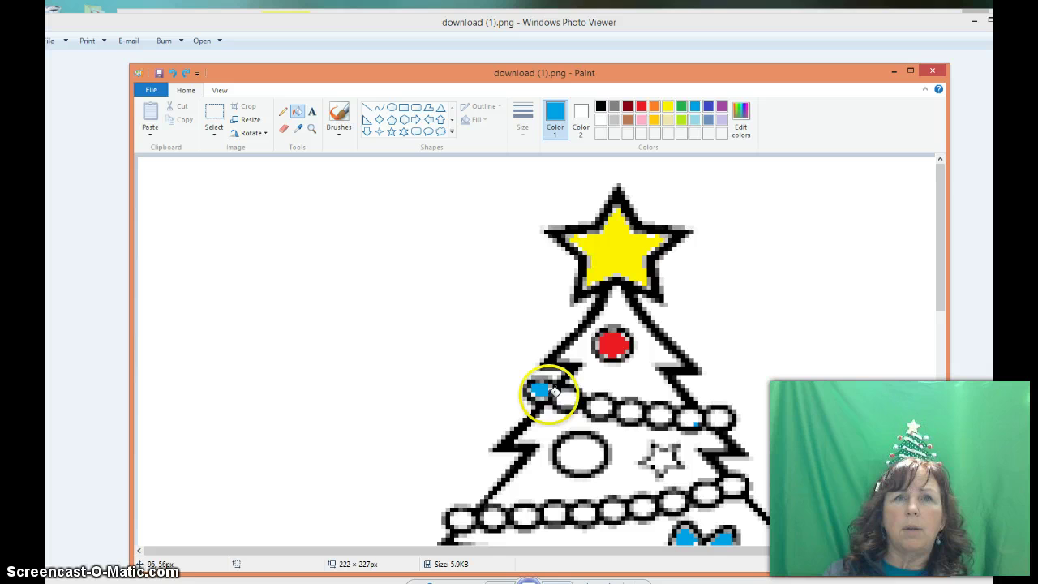
drag(554, 390, 556, 385)
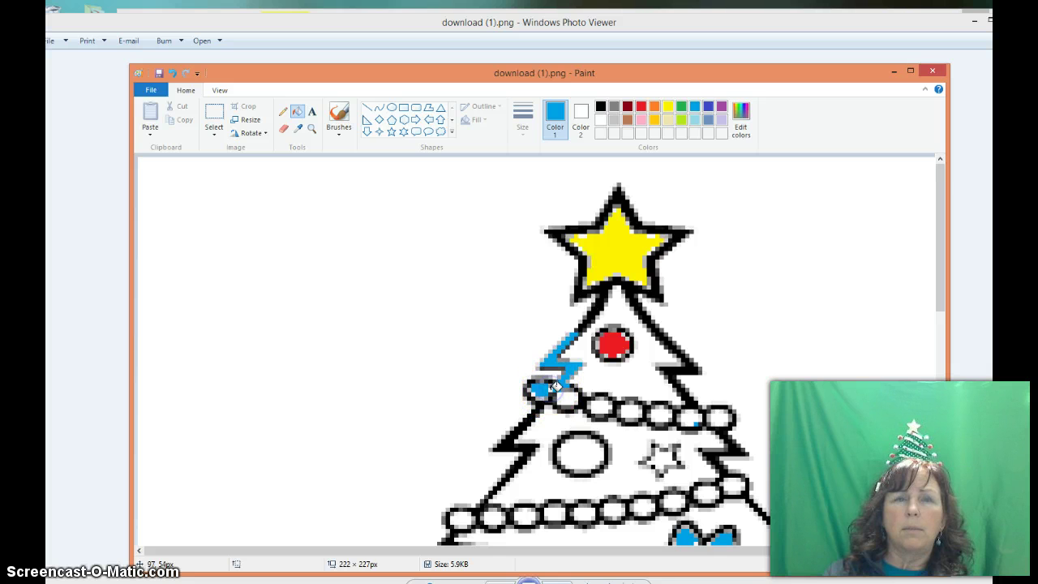
click(173, 74)
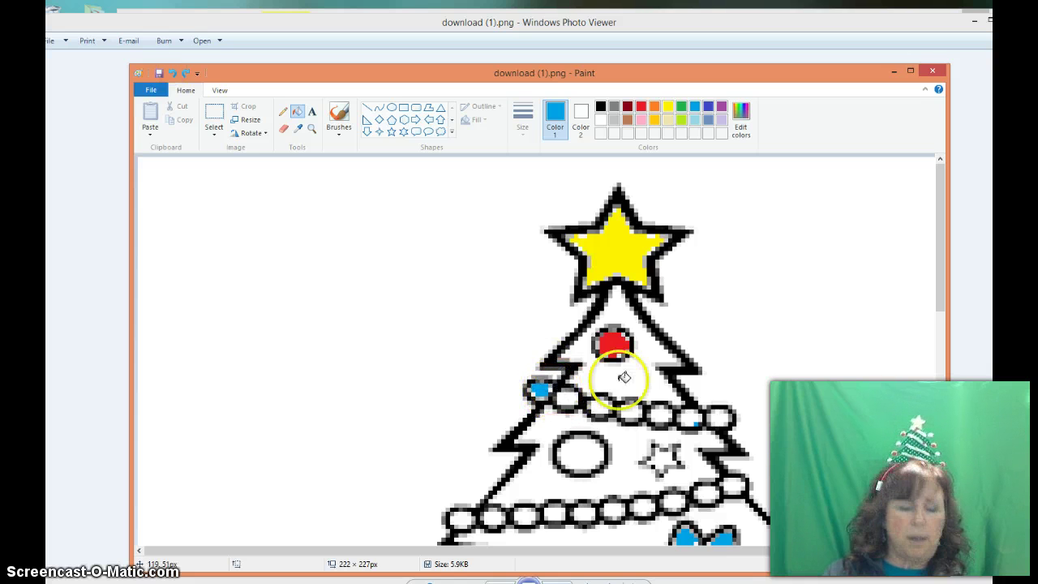
scroll(648, 370, up, 1)
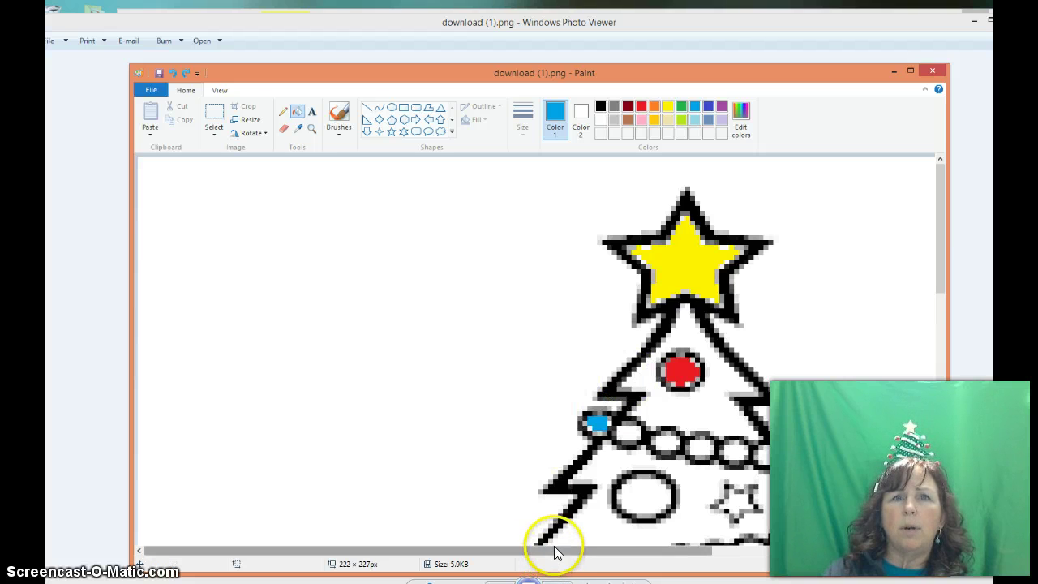
drag(551, 549, 641, 549)
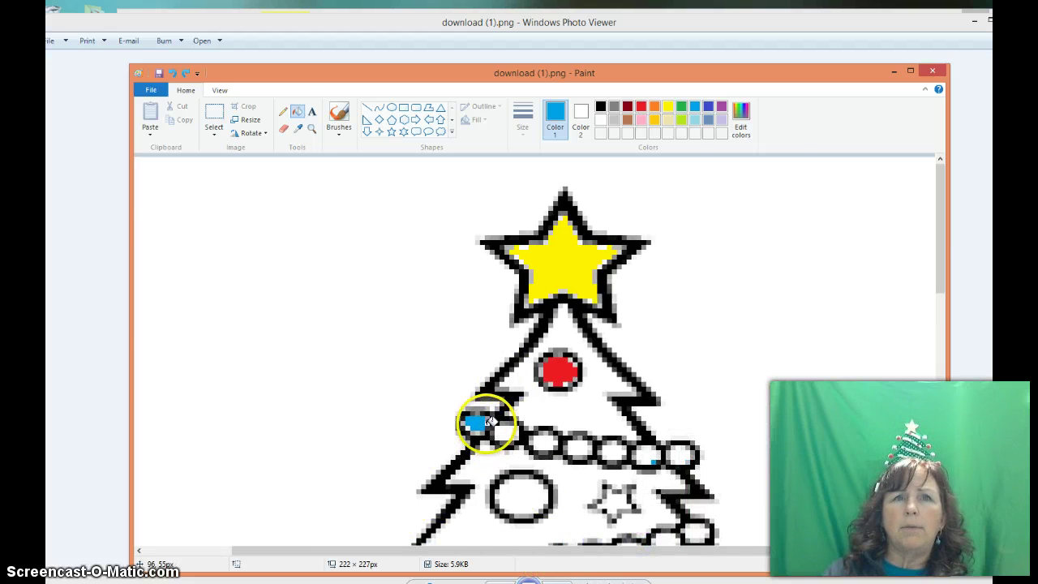
Step: Choose the first brush type and paint the next three top-garland balls blue
click(336, 114)
click(340, 131)
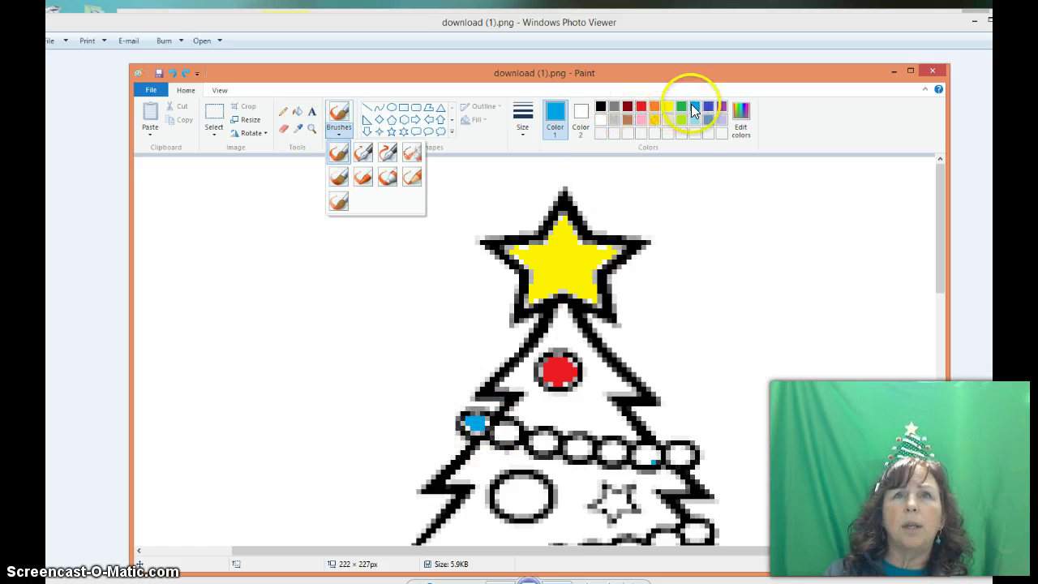
click(429, 551)
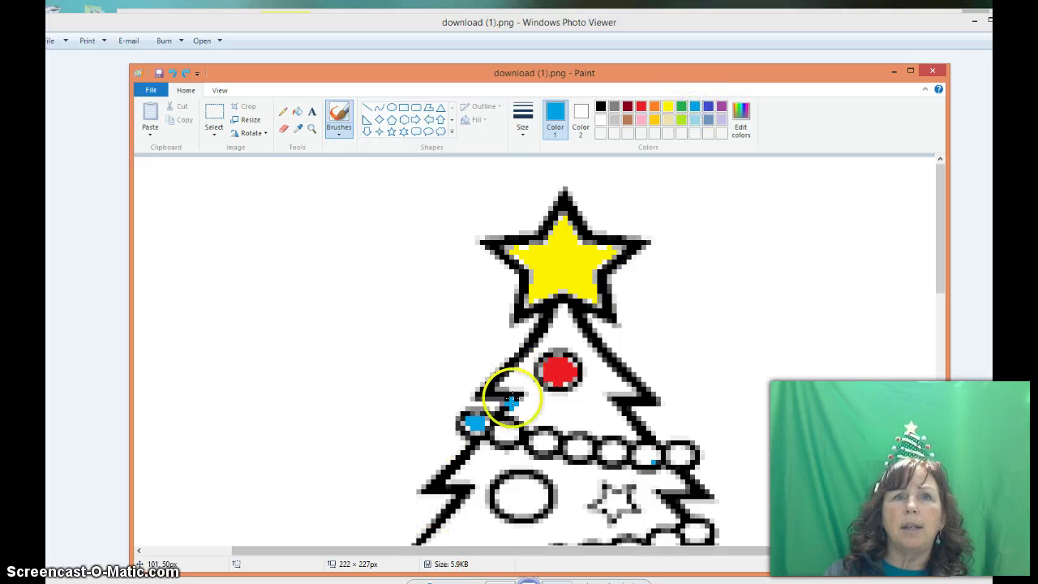
drag(487, 420, 483, 420)
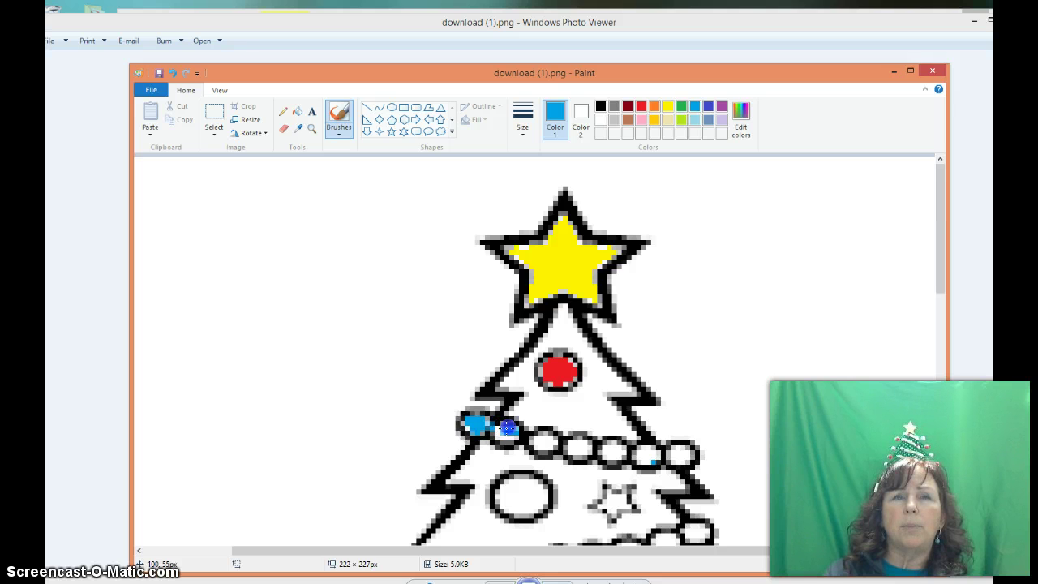
drag(507, 428, 503, 434)
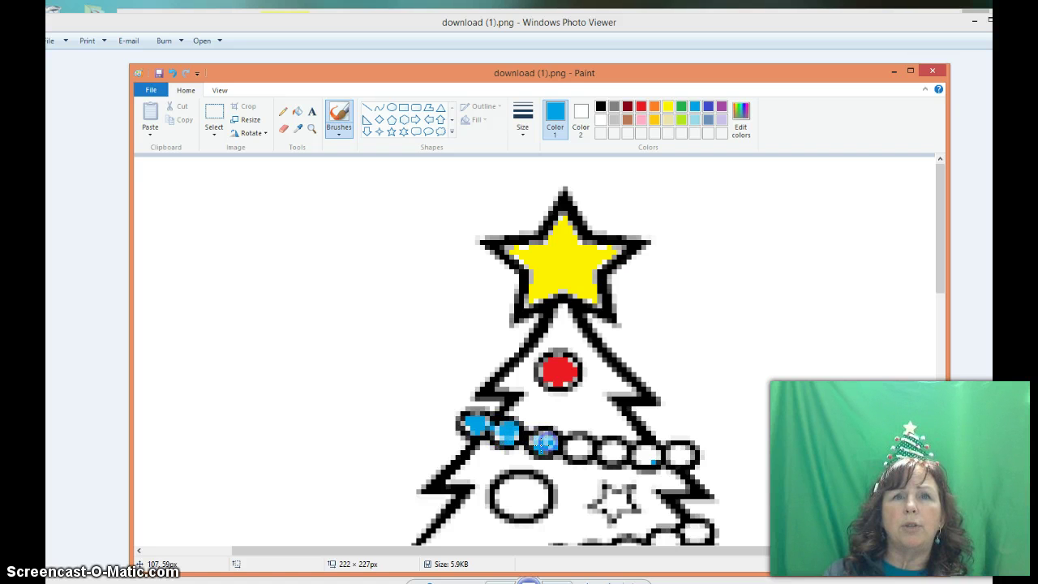
drag(535, 441, 578, 446)
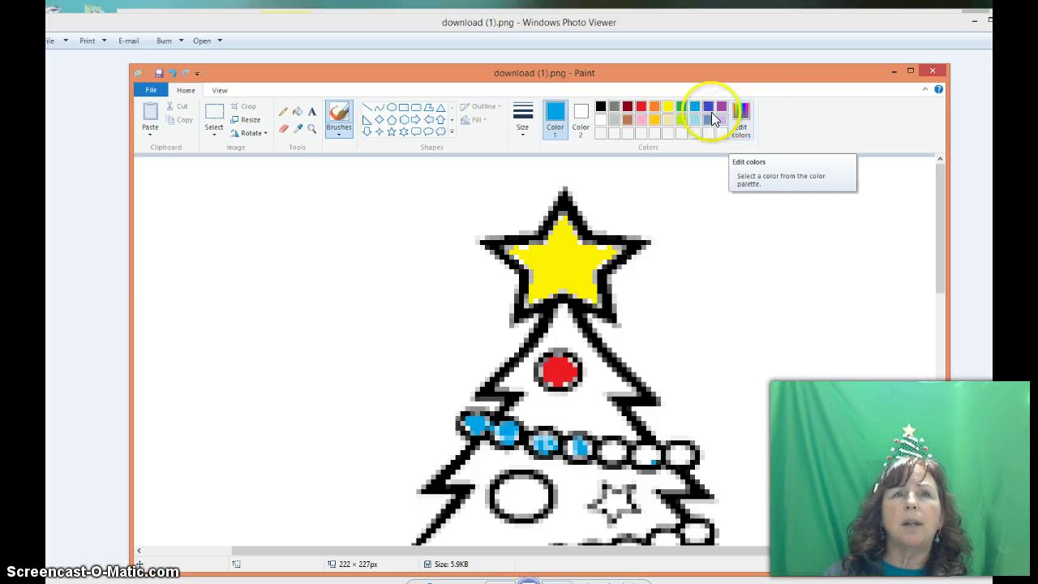
Step: Set pink as Color 2, brush a fifth garland ball blue, and pick the five-point star shape
click(581, 119)
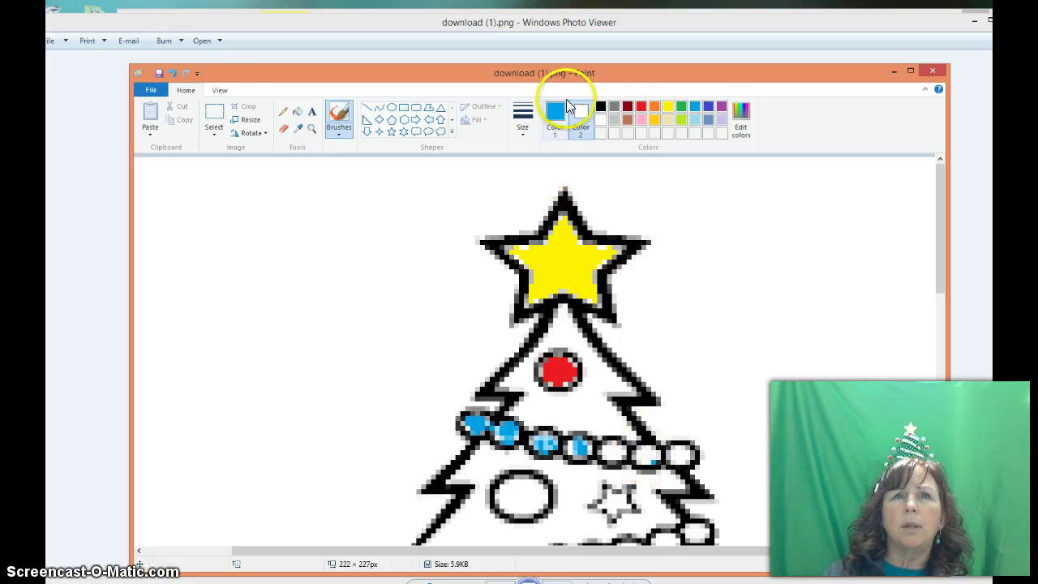
click(641, 119)
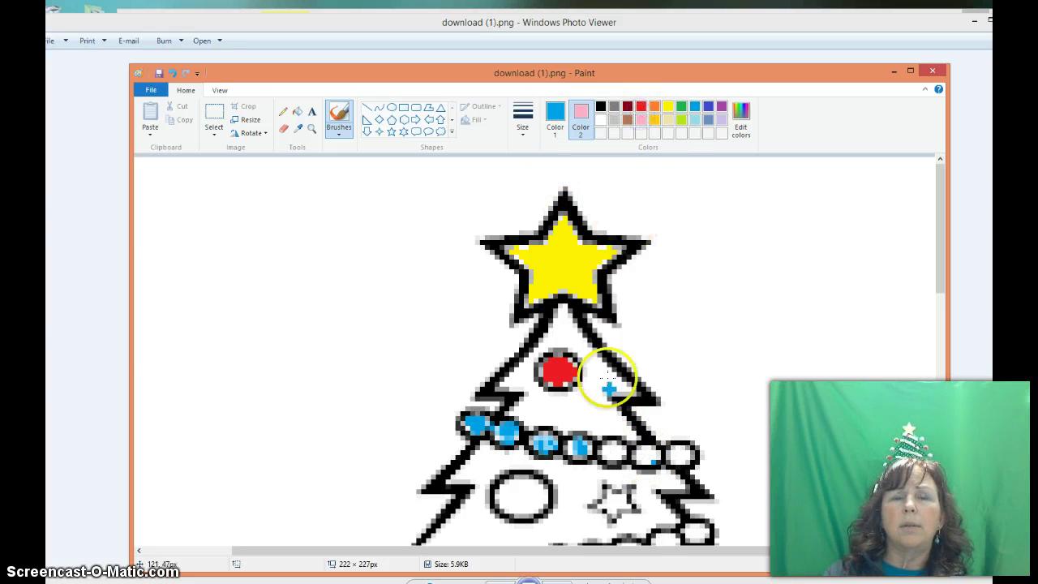
click(579, 114)
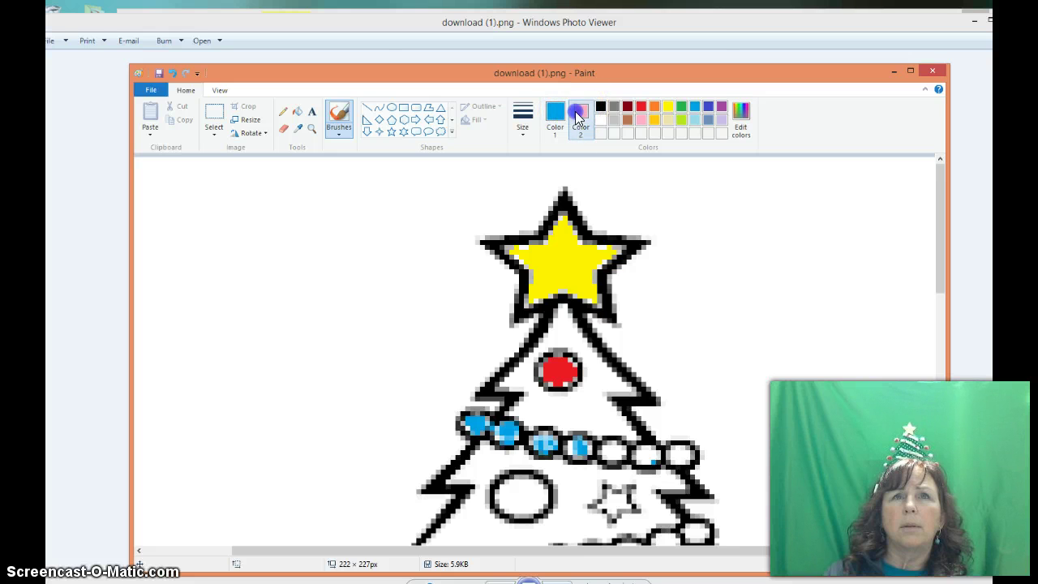
click(613, 449)
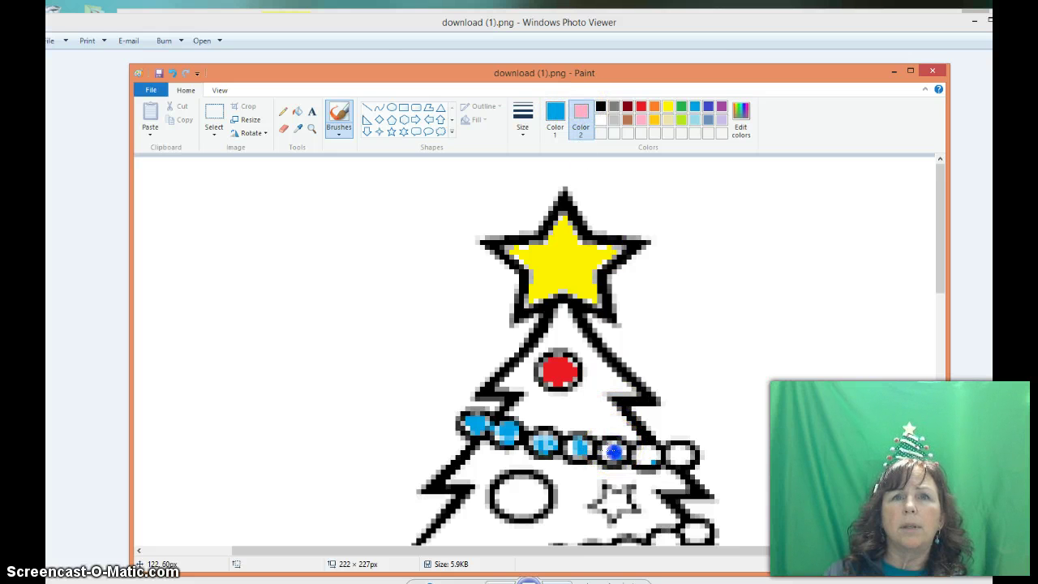
click(579, 134)
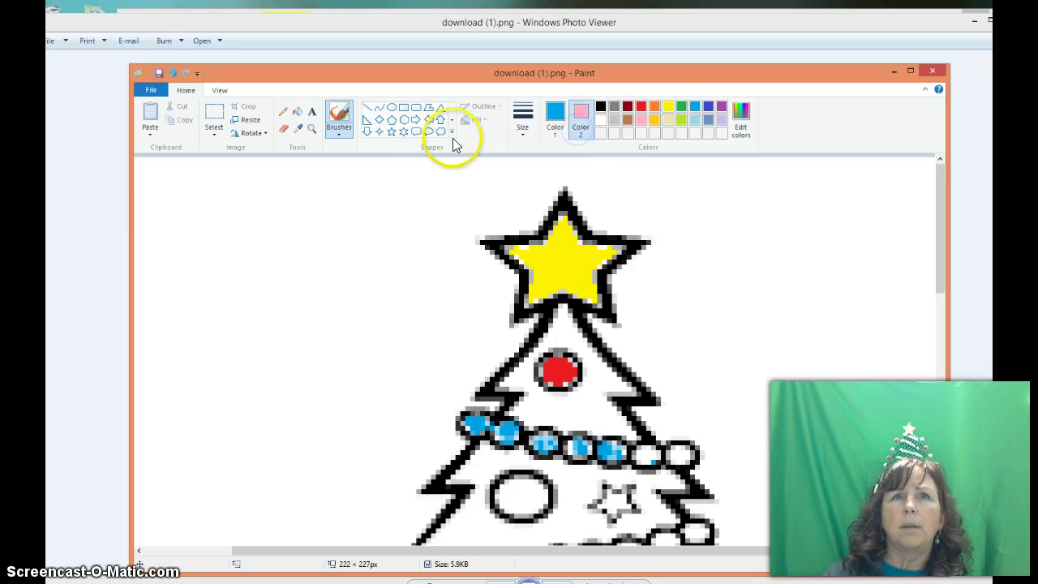
click(392, 131)
drag(438, 291, 481, 344)
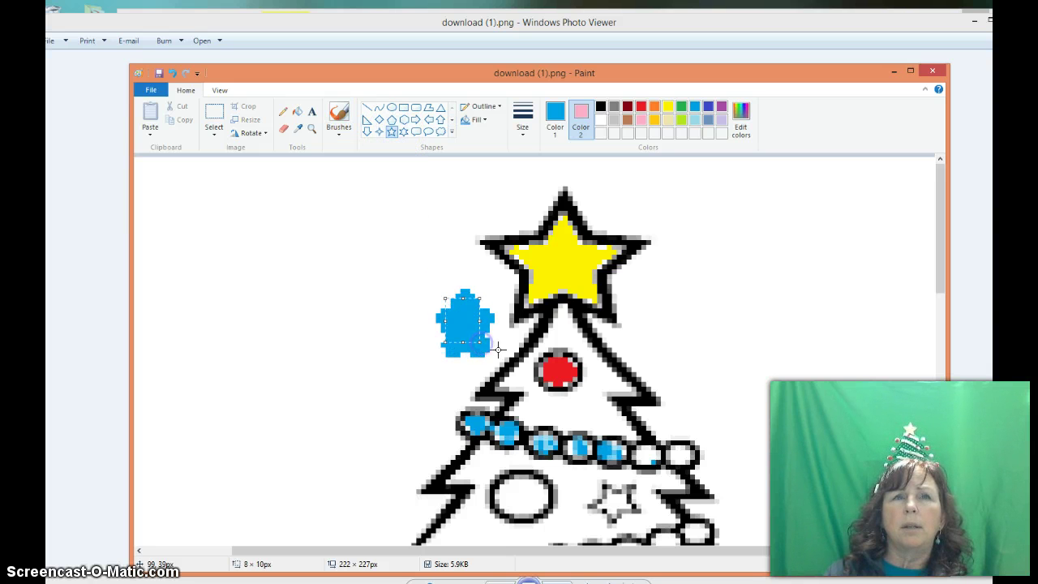
click(171, 72)
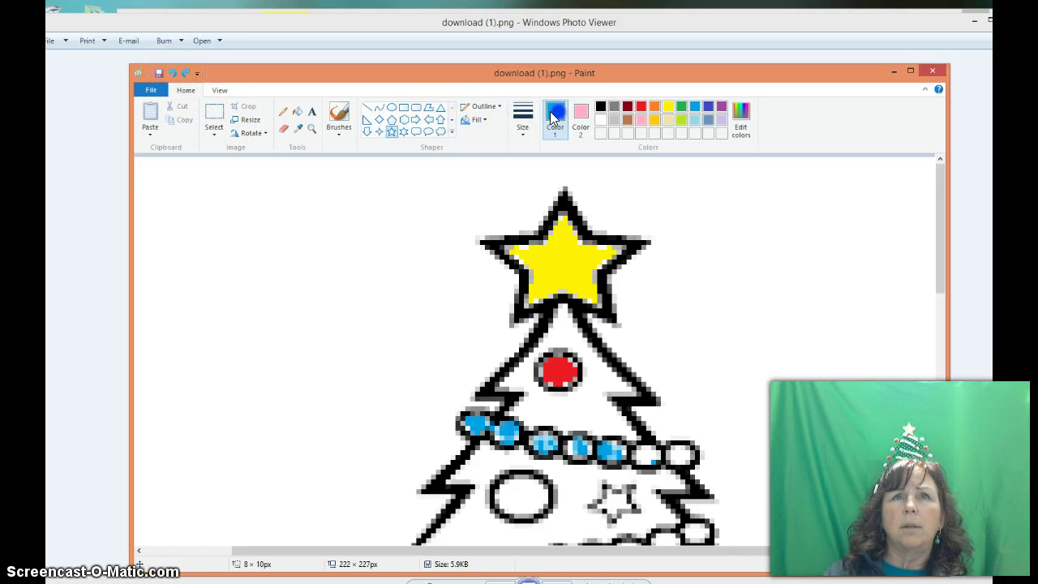
click(390, 133)
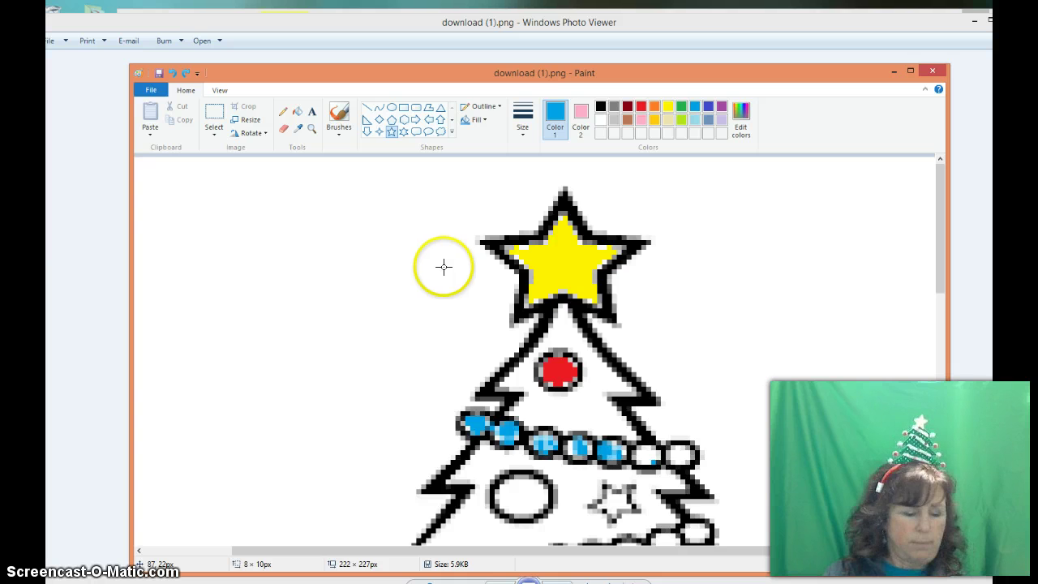
scroll(442, 266, down, 2)
scroll(441, 256, down, 2)
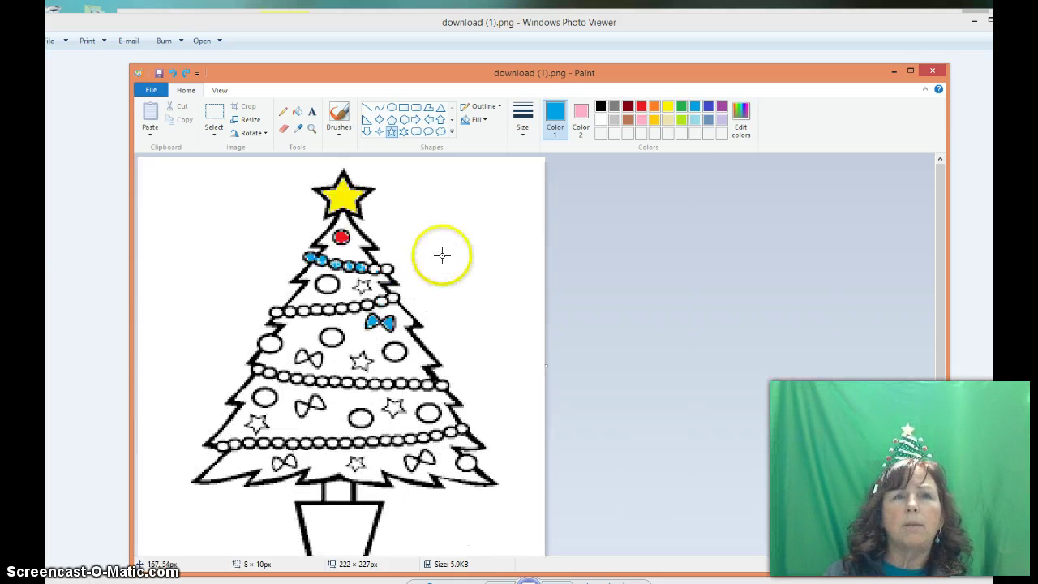
scroll(445, 259, up, 1)
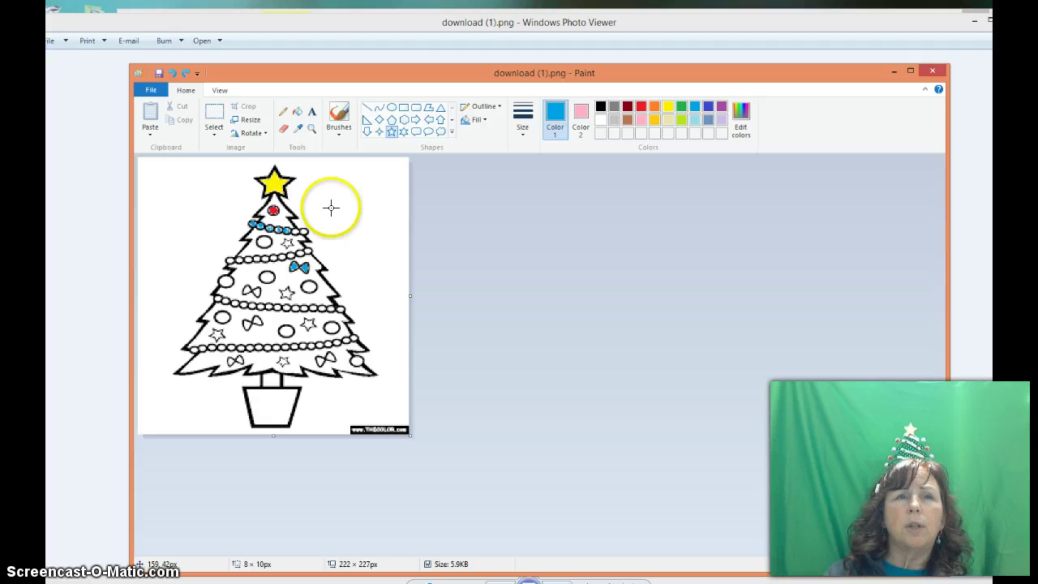
click(332, 199)
drag(333, 199, 346, 206)
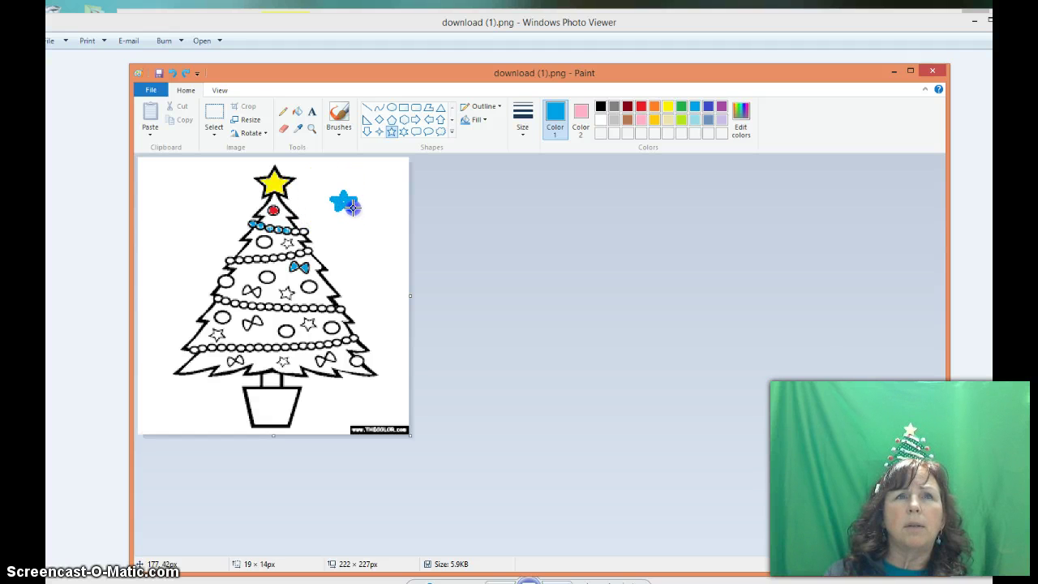
drag(353, 207, 353, 207)
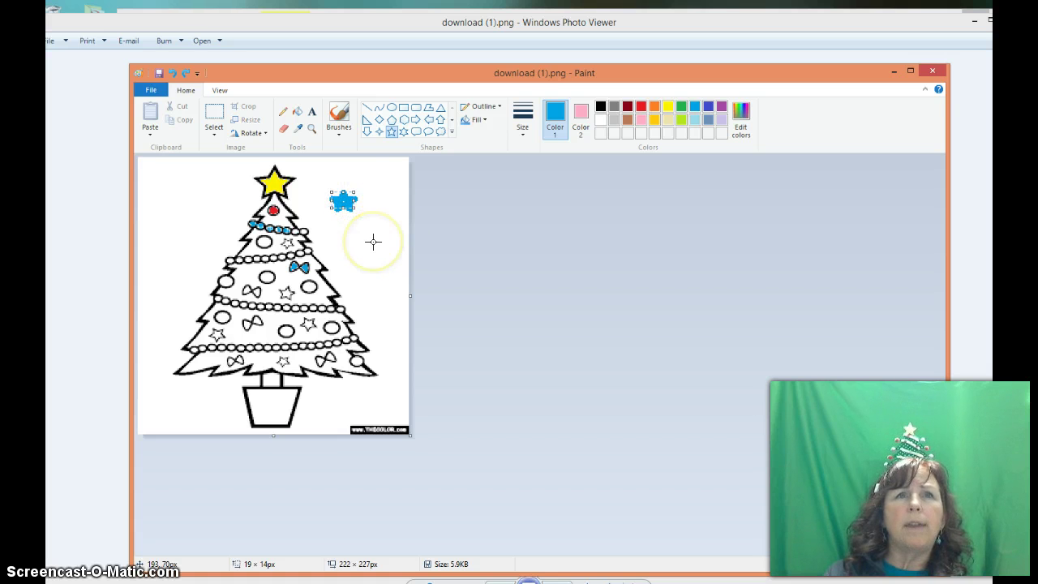
click(372, 232)
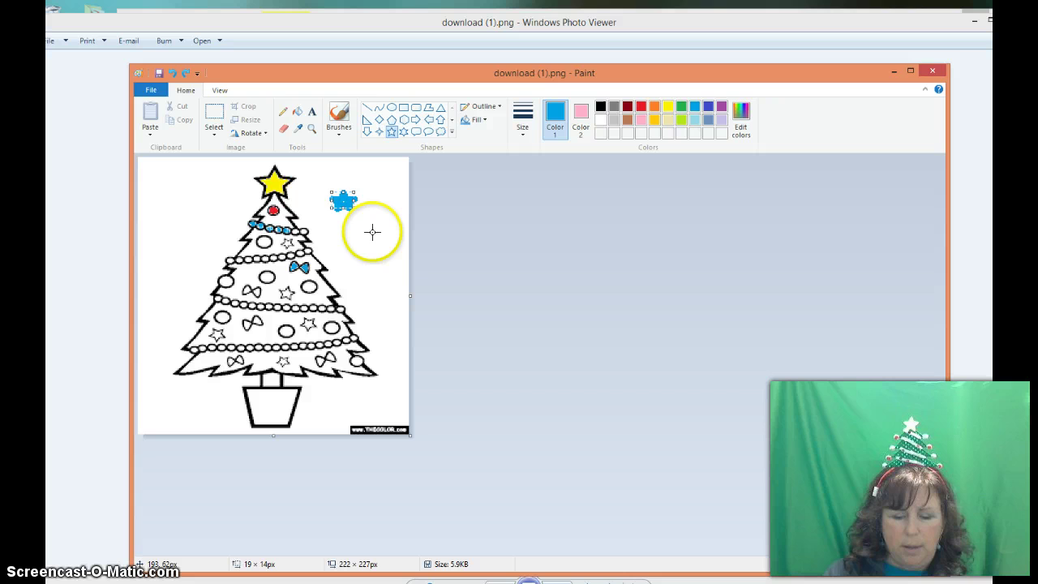
key(Delete)
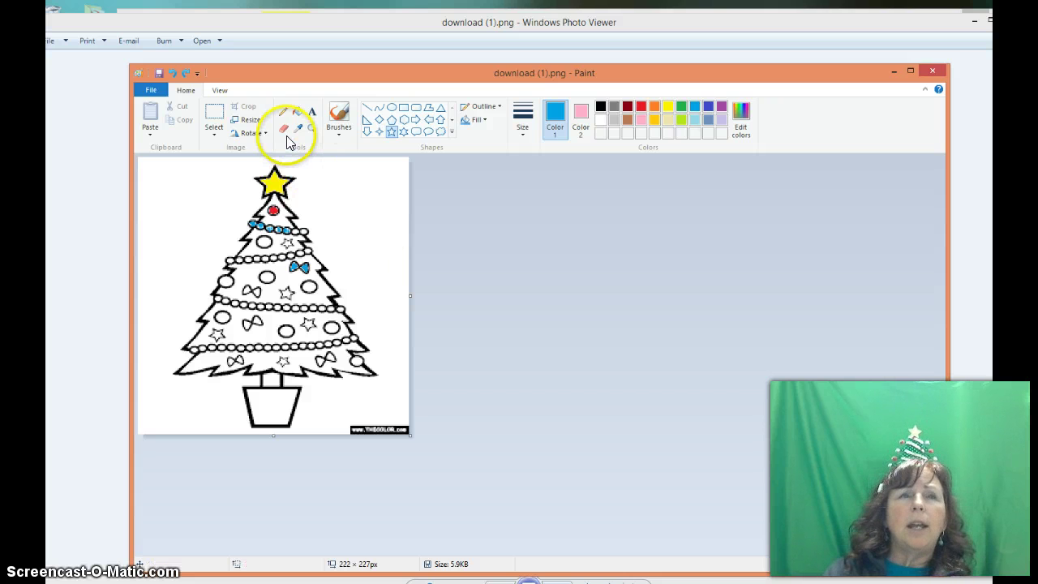
Step: Add a text box at the upper left reading 'Merry Chirstmas'
click(312, 114)
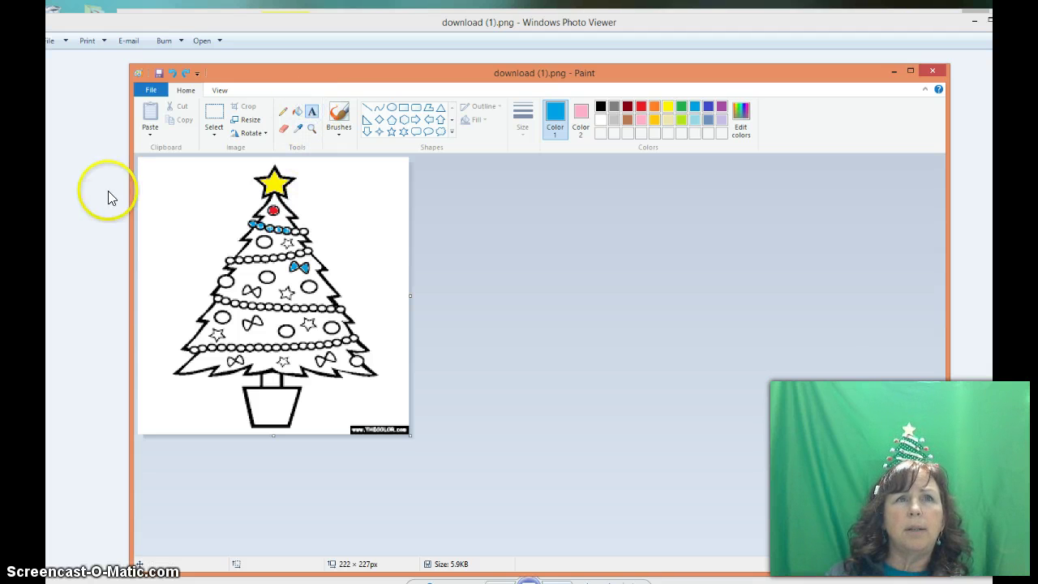
drag(157, 185, 253, 219)
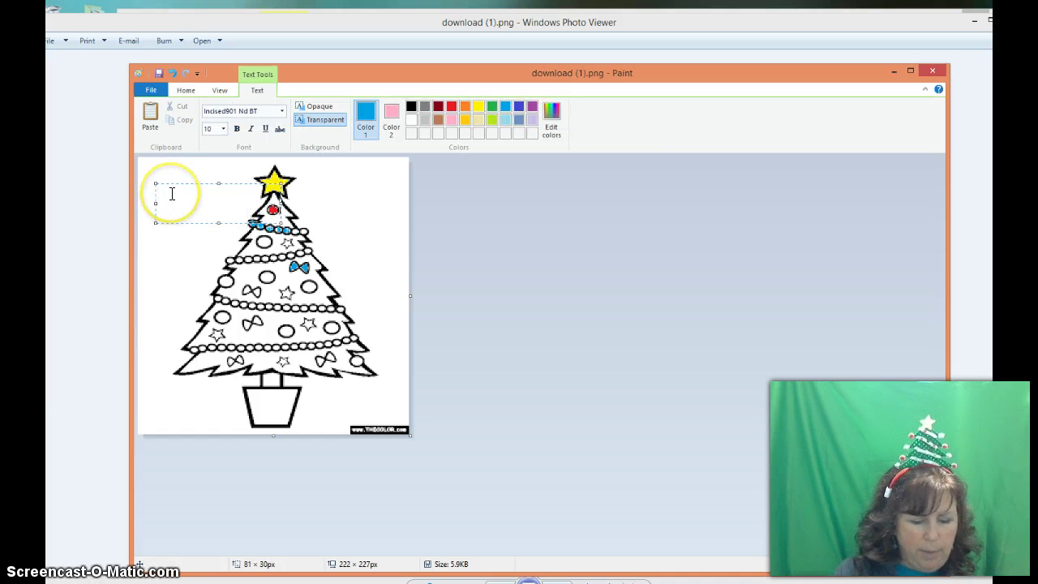
text(Merry C)
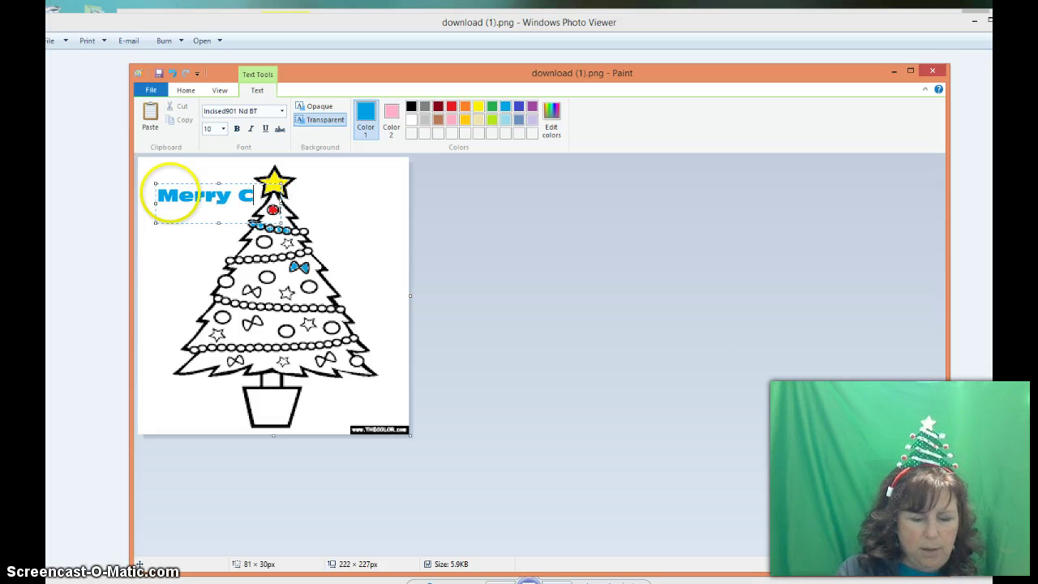
text(hirstmas)
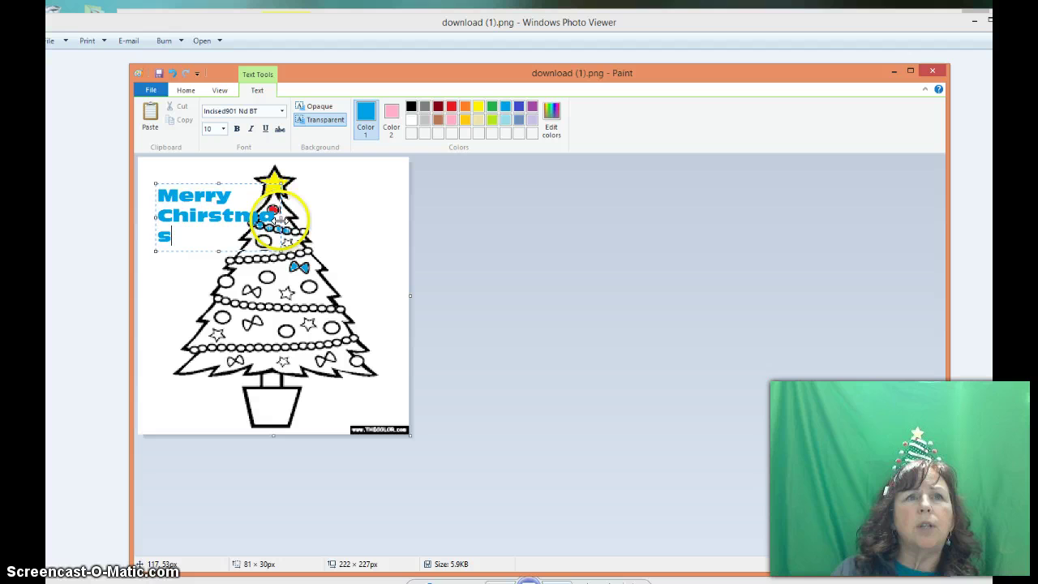
drag(289, 219, 315, 215)
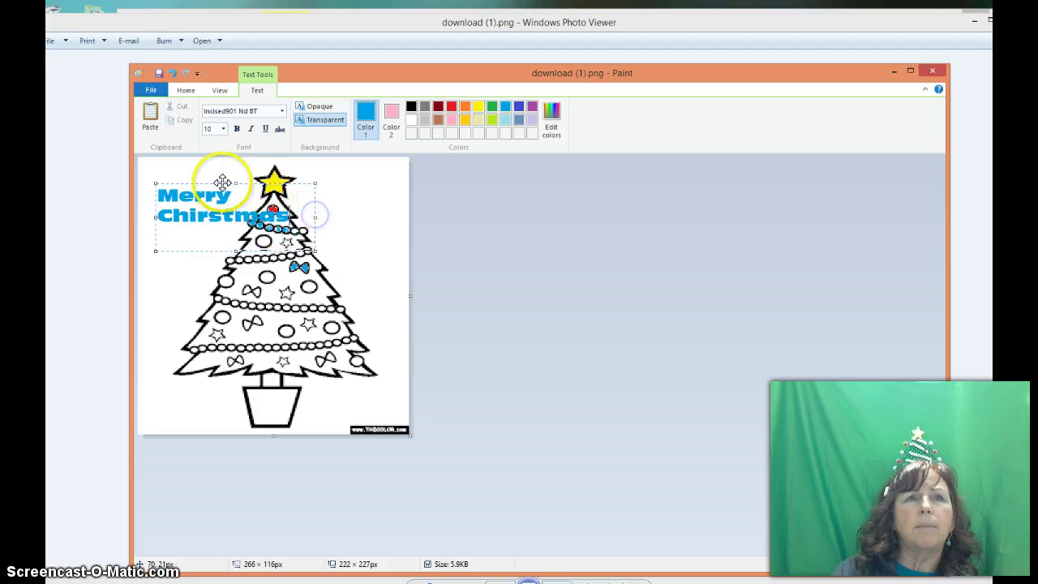
Step: Move the heading to the top-left corner, make it size 8 and green, and commit it
drag(220, 181, 232, 180)
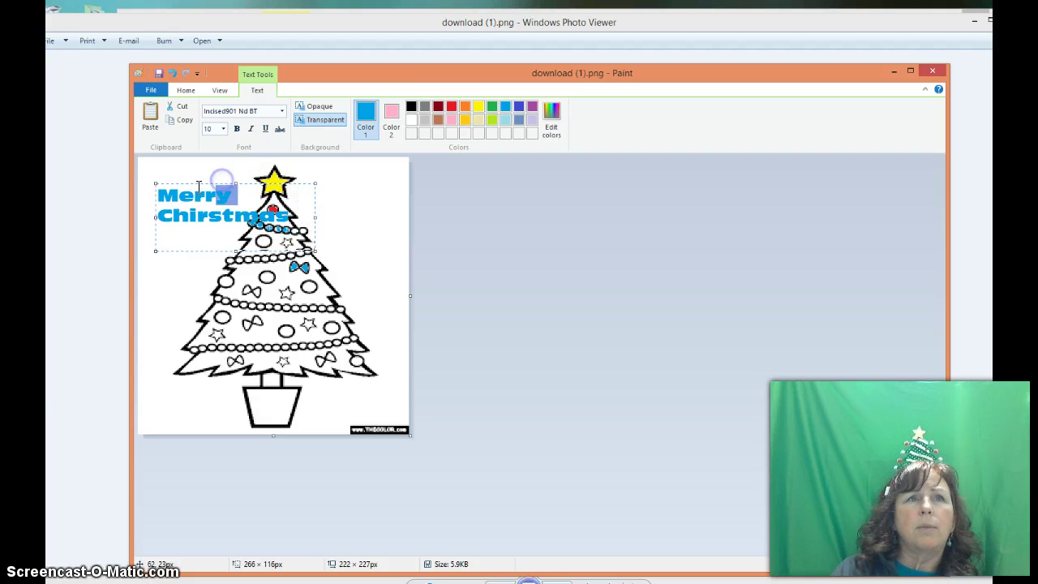
drag(179, 182, 168, 169)
drag(280, 202, 150, 187)
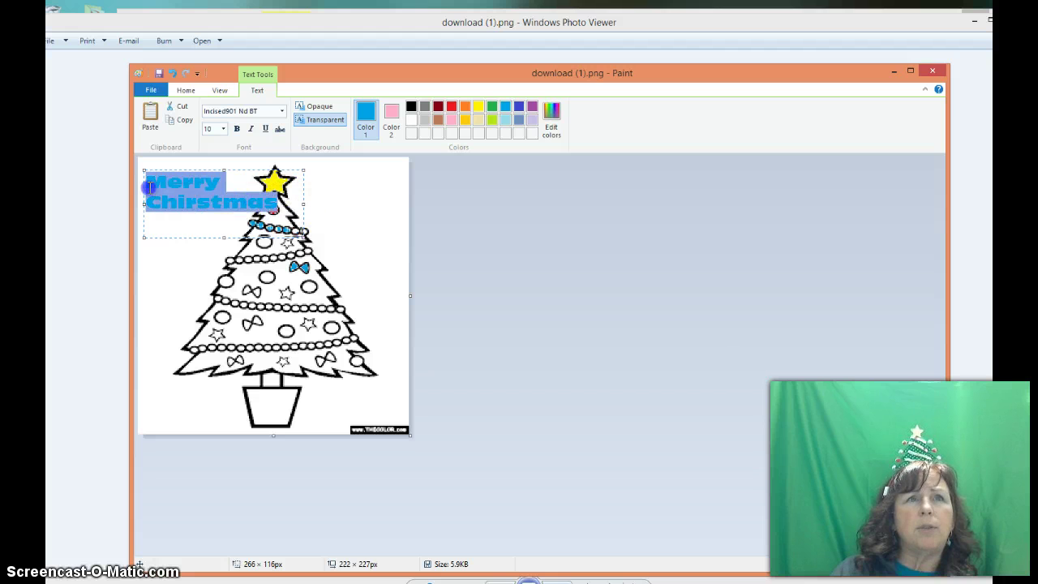
click(222, 129)
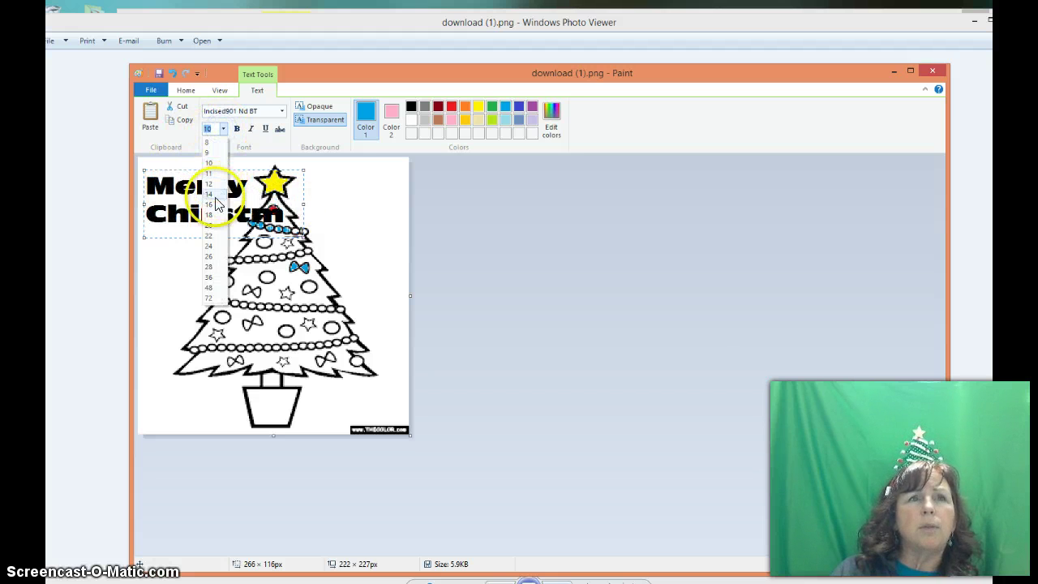
click(209, 150)
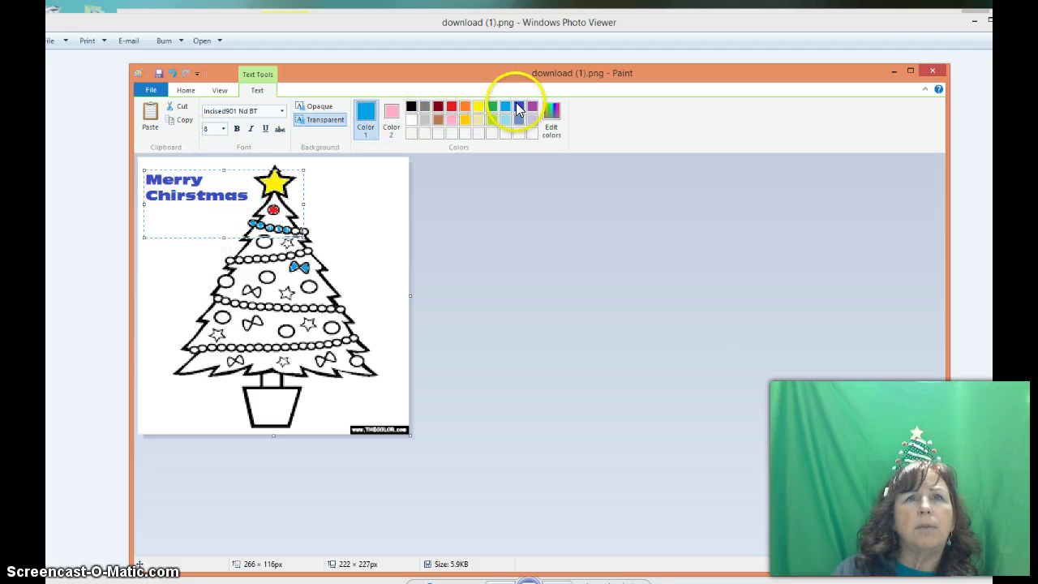
click(491, 106)
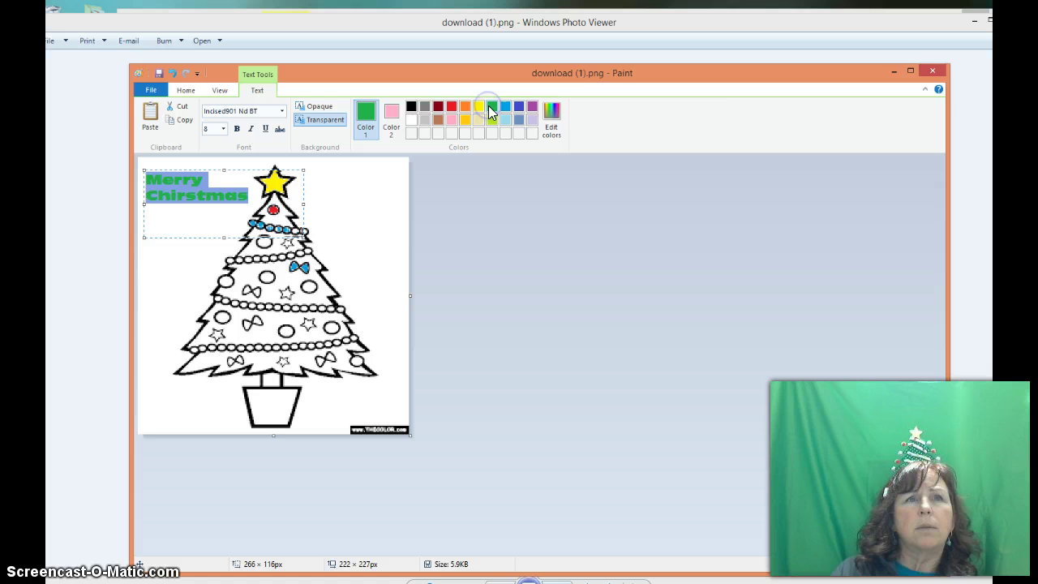
click(370, 212)
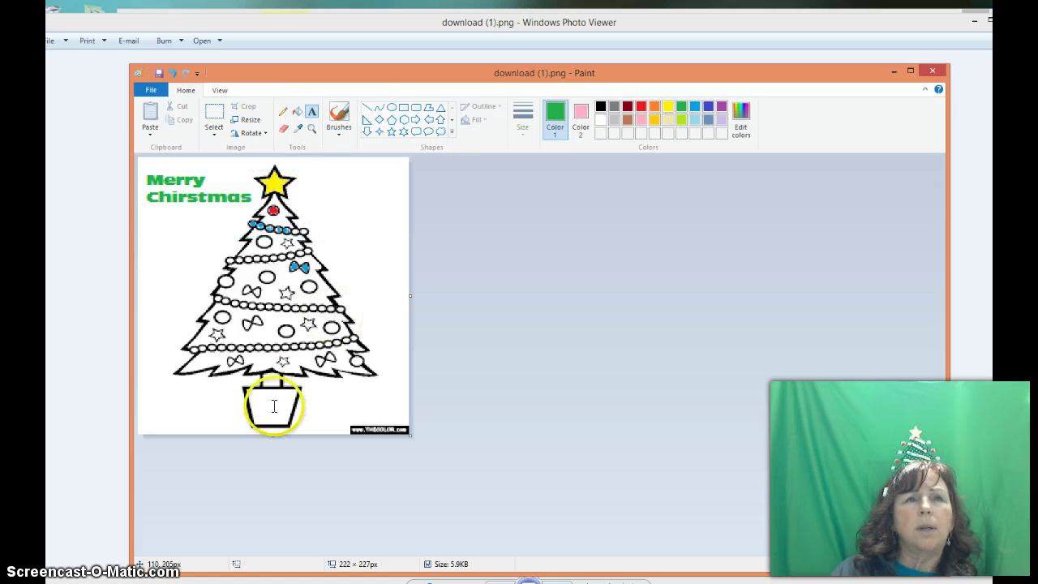
Step: Fill the tree's pot with brown using the Fill with color tool
click(298, 113)
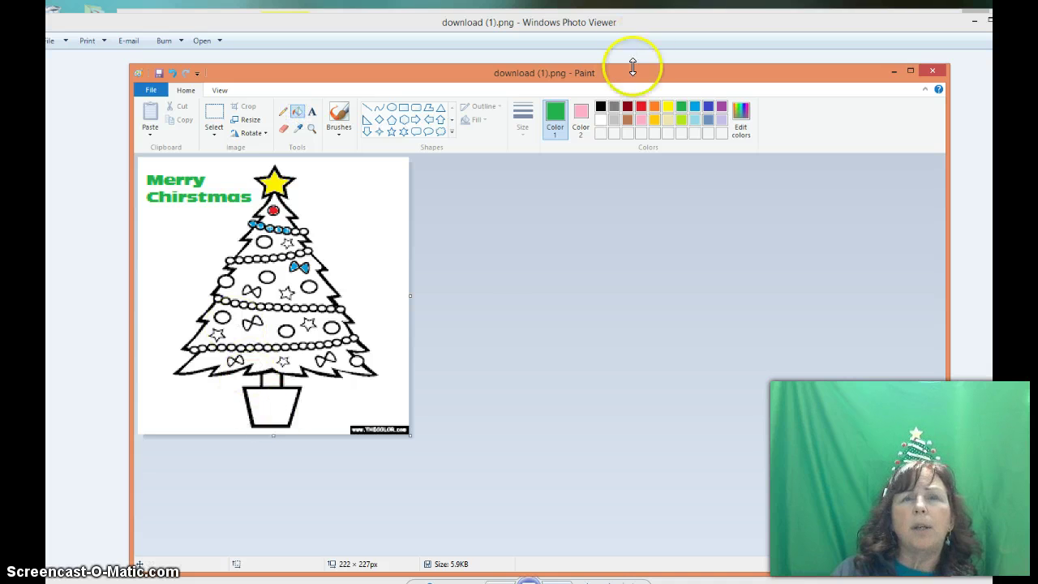
click(627, 120)
click(268, 400)
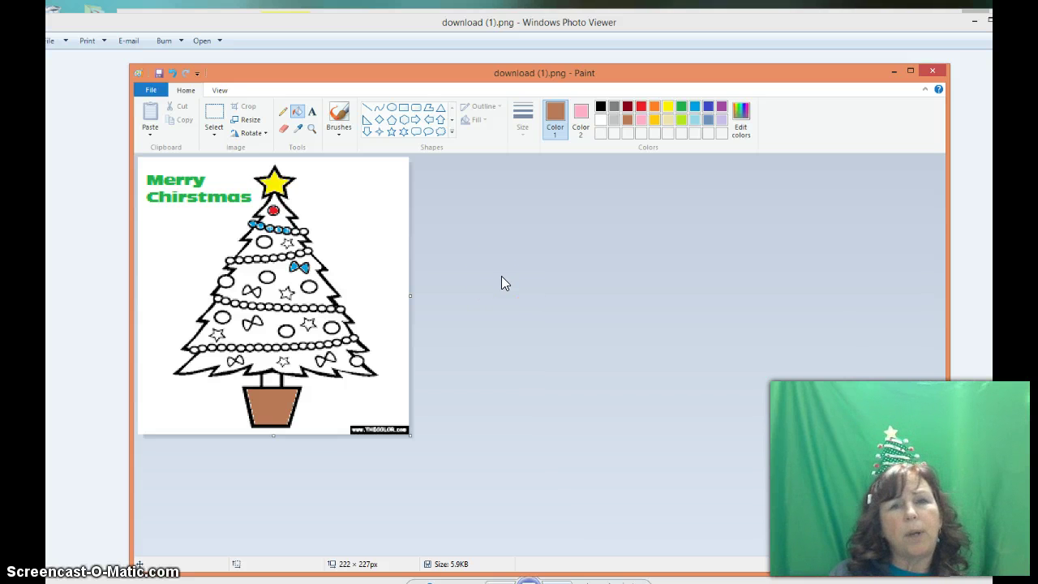
Step: Look through the Save as formats, comparing JPEG picture and GIF picture
click(153, 91)
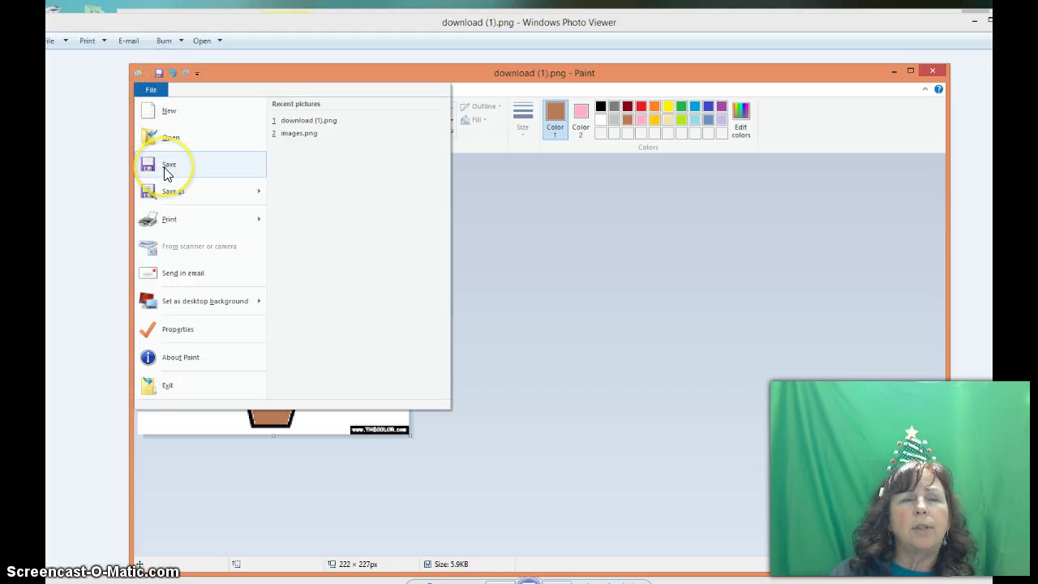
click(167, 199)
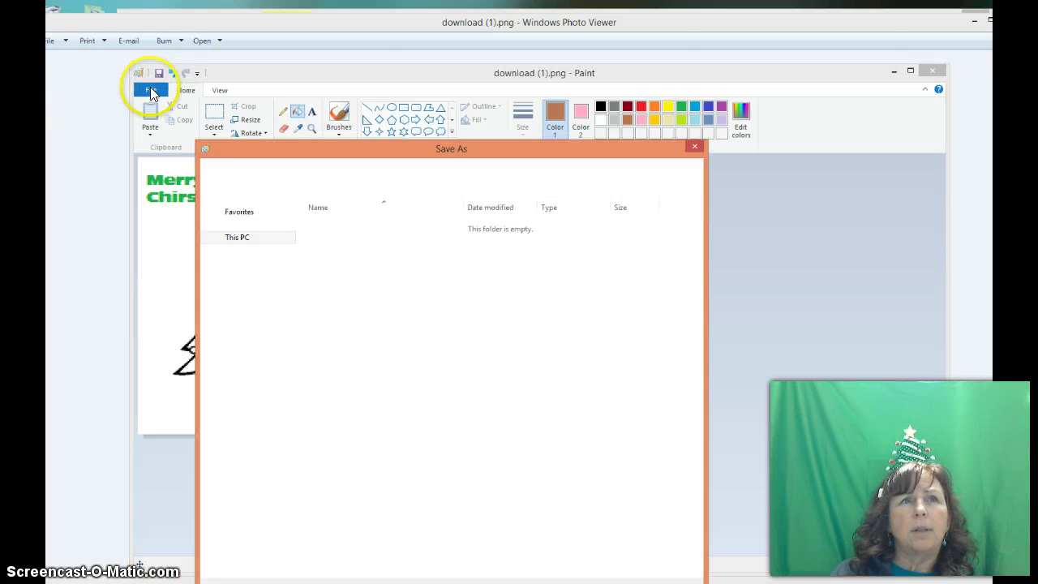
click(694, 149)
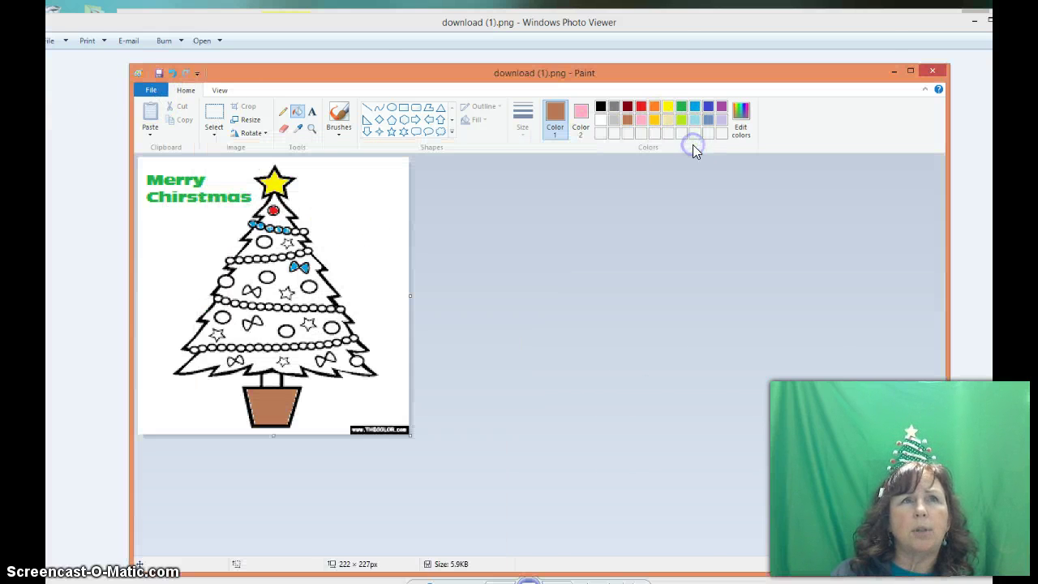
click(152, 90)
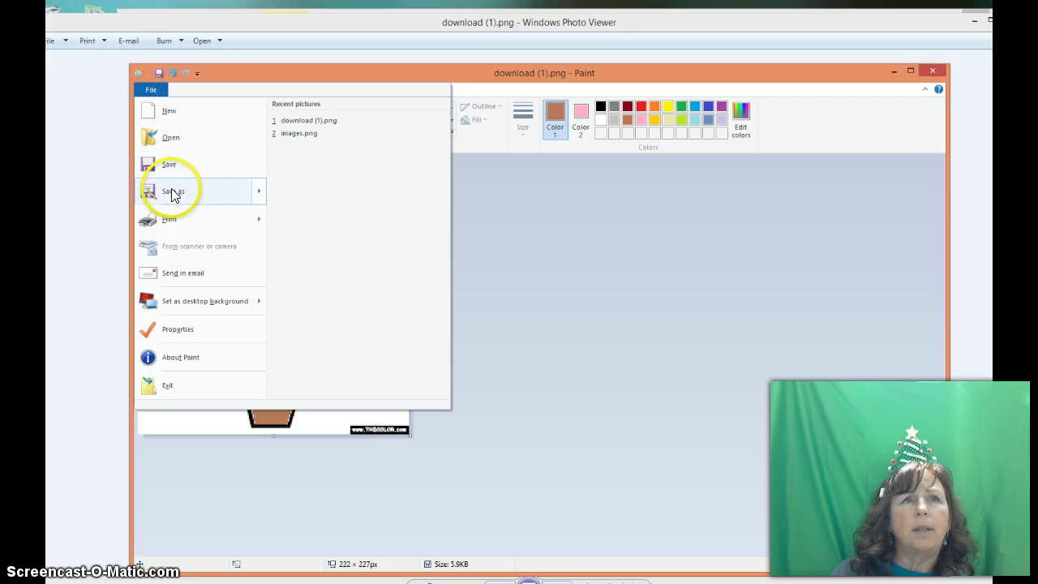
mouse_move(173, 195)
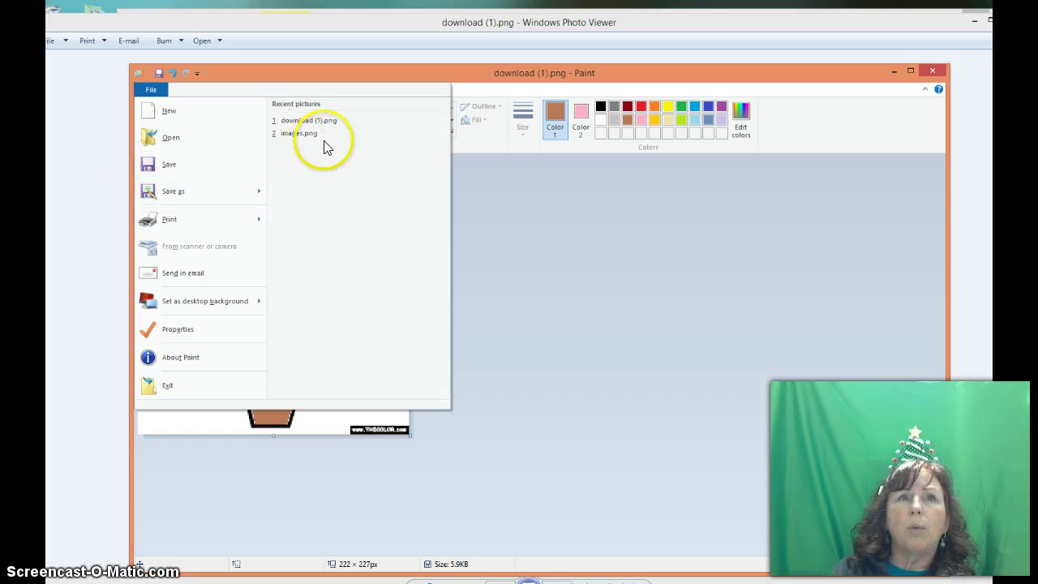
mouse_move(215, 187)
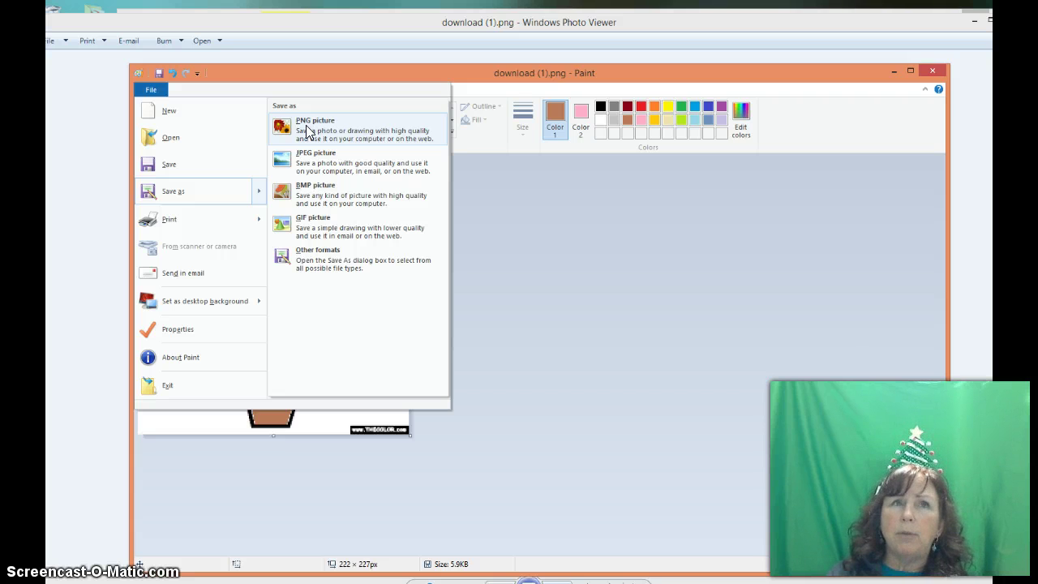
click(315, 165)
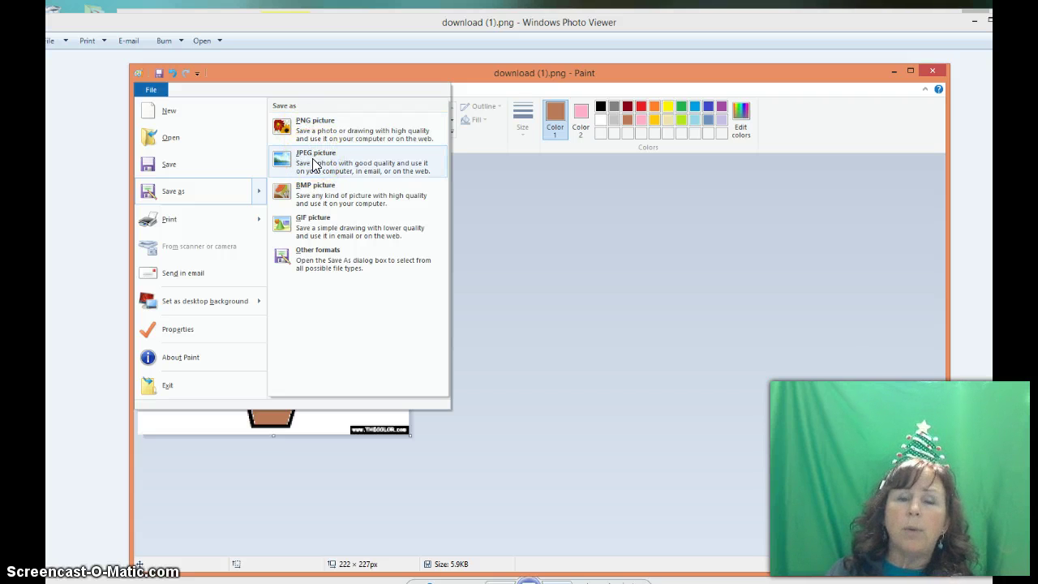
click(323, 224)
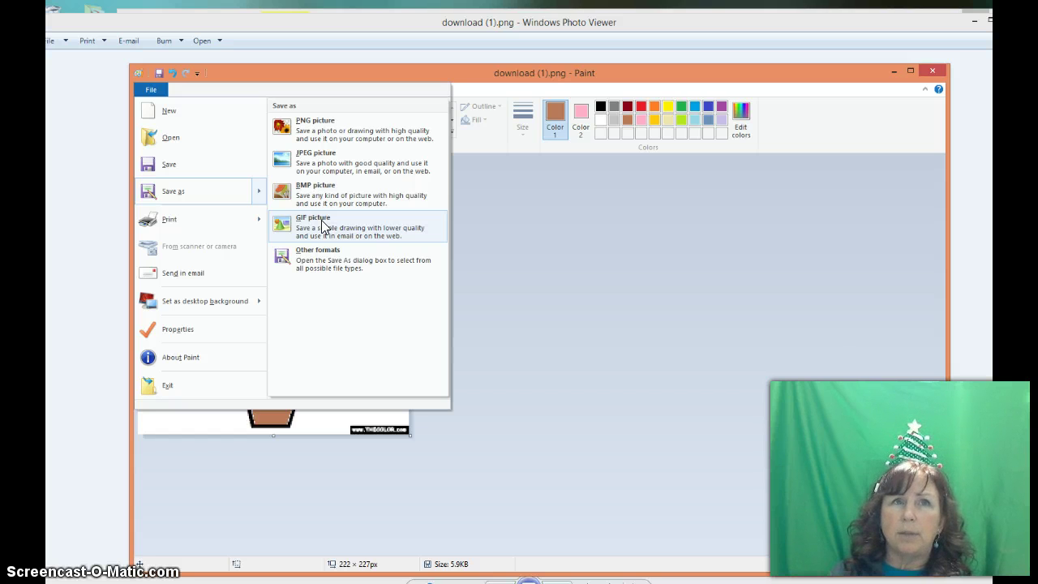
click(318, 160)
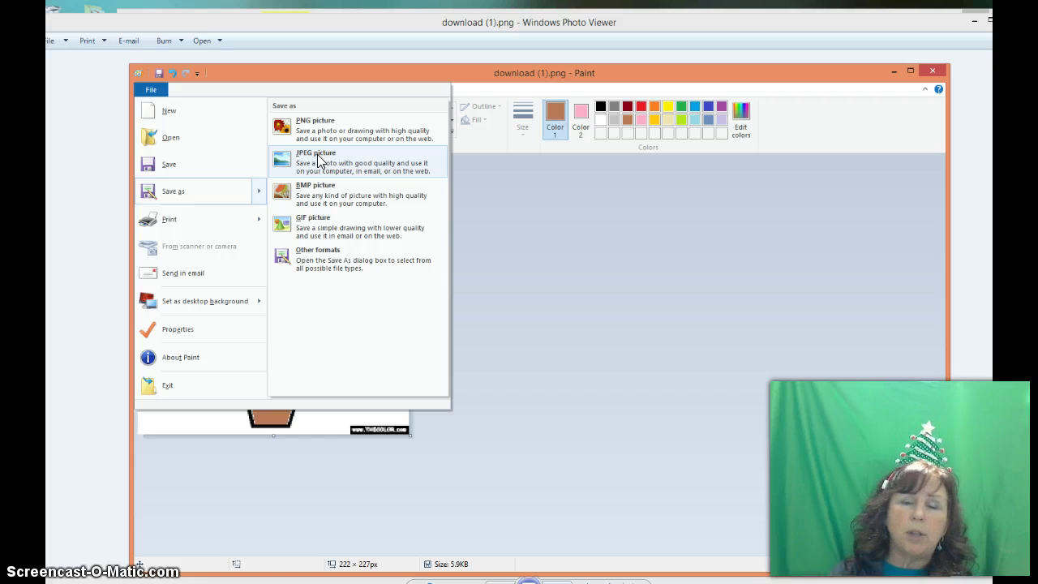
Step: Cancel the JPEG save, close Paint with Don't Save, and close Photo Viewer
click(317, 159)
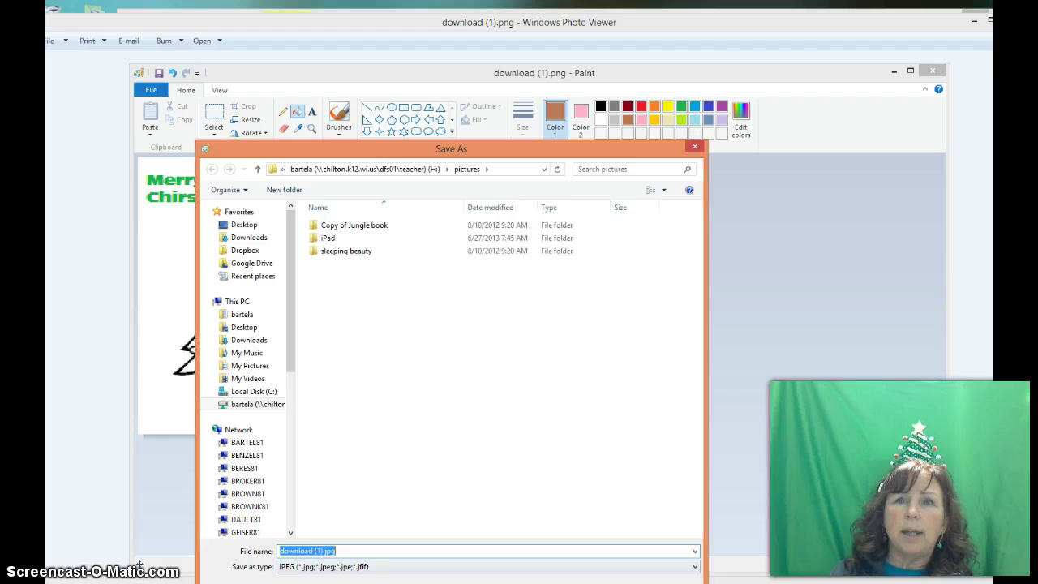
key(Return)
click(933, 72)
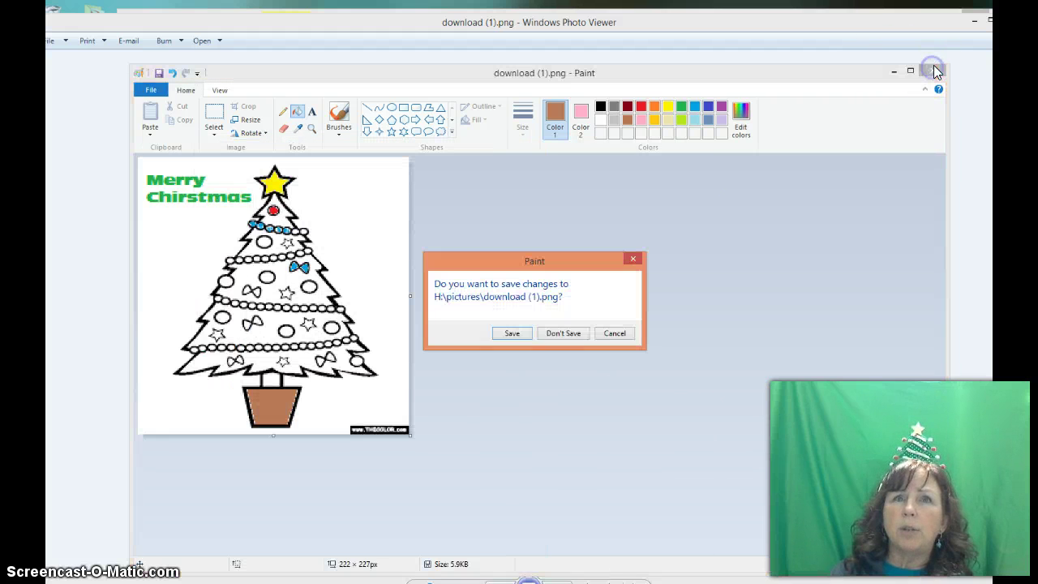
click(570, 333)
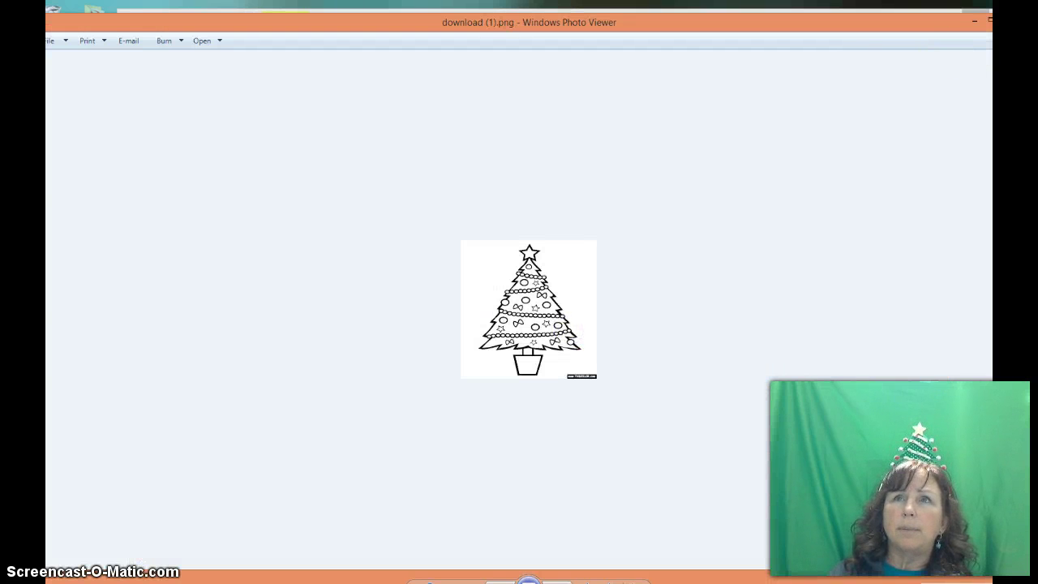
click(990, 17)
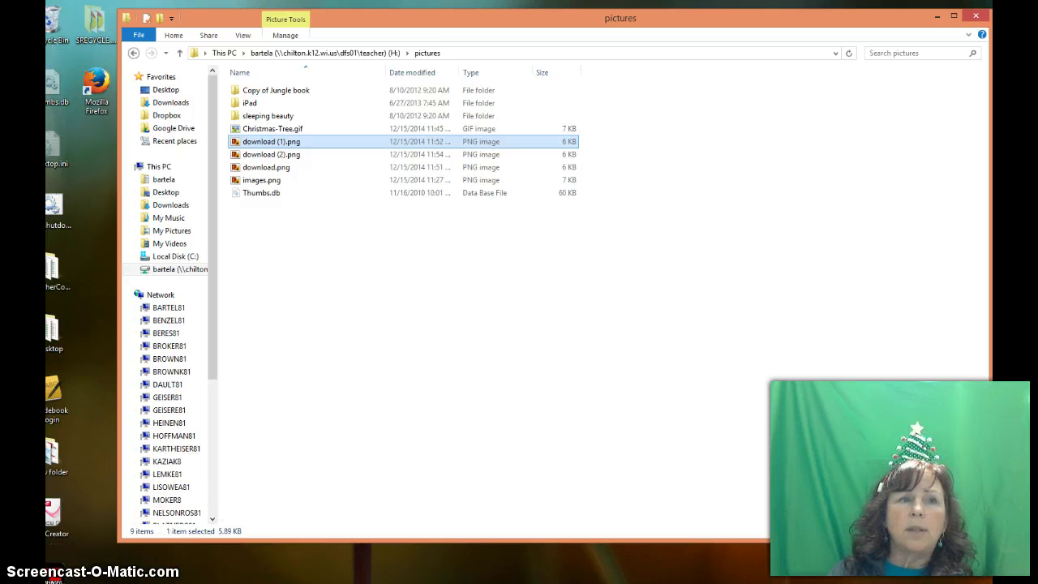
Step: Open 5 components of fitness.jpg in Paint from the Start jump list, then close it
click(51, 579)
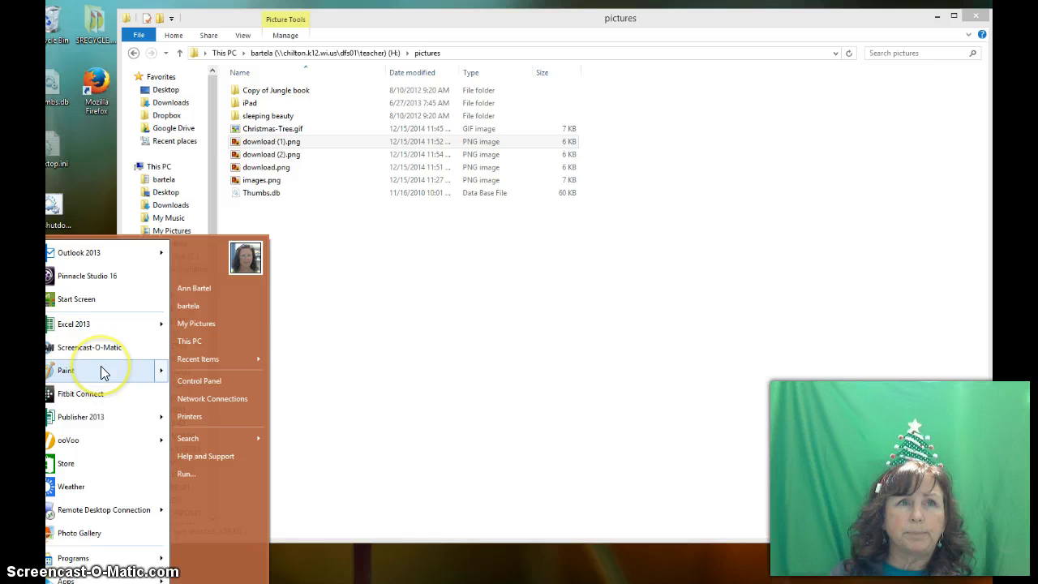
mouse_move(105, 371)
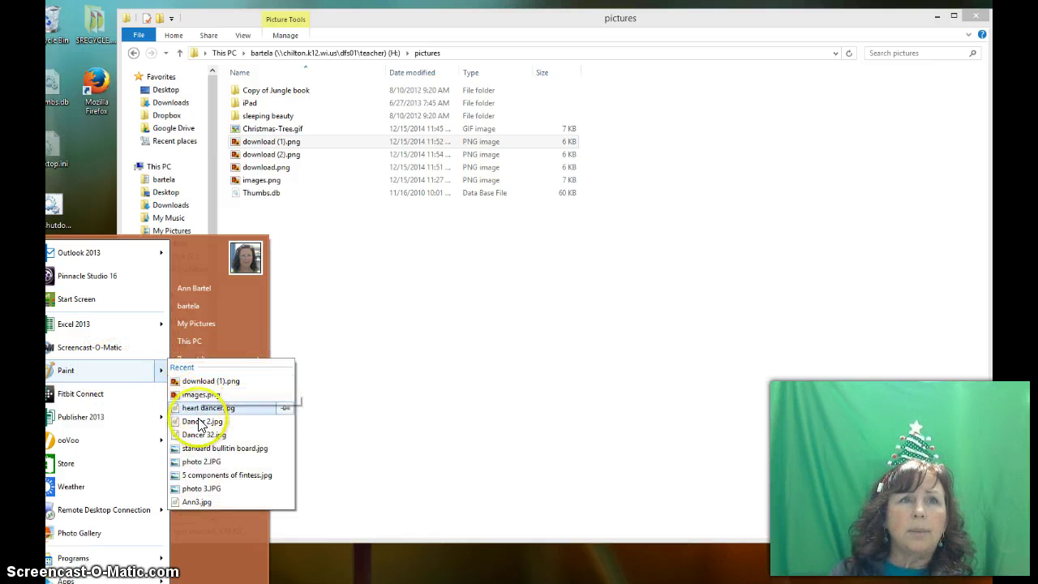
click(201, 474)
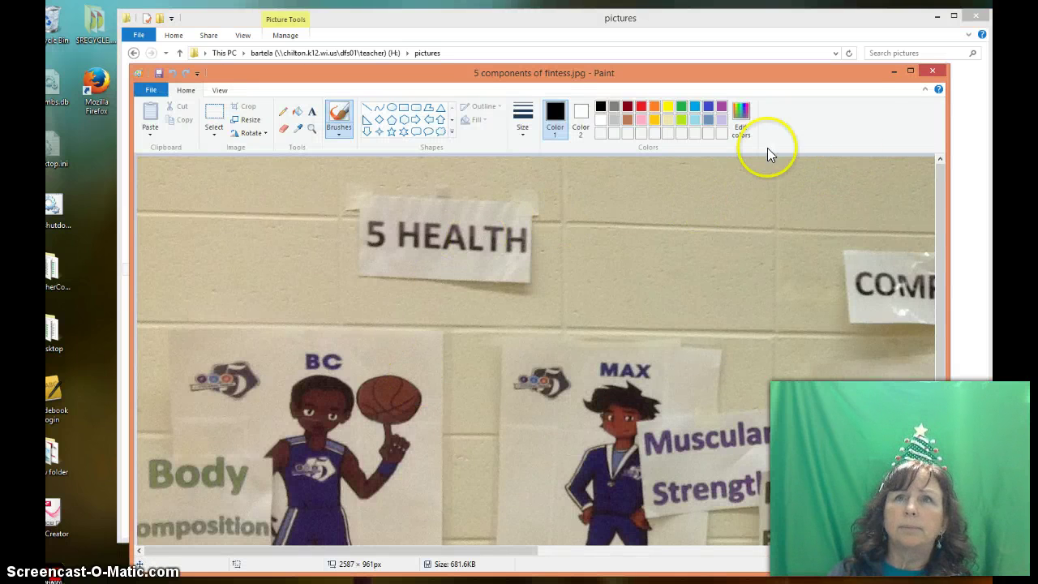
click(935, 73)
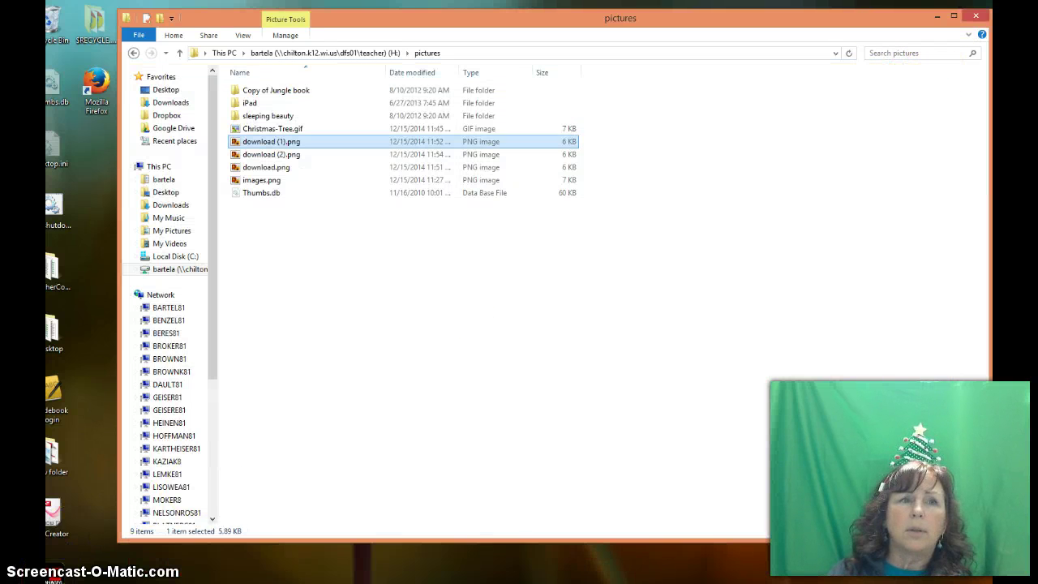
Step: Open images.png in Paint, close it, and close the pictures folder window
click(52, 580)
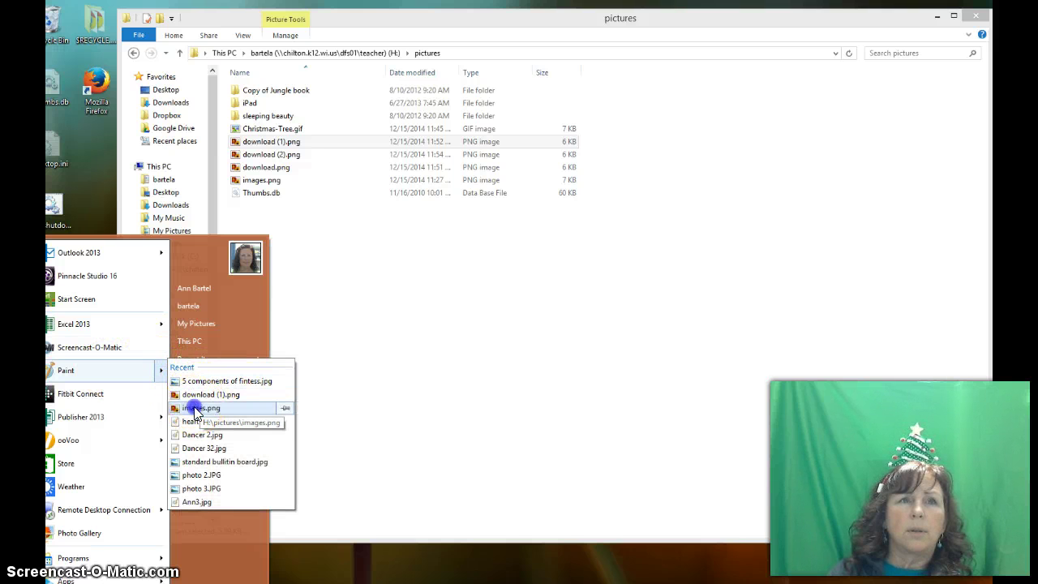
click(195, 411)
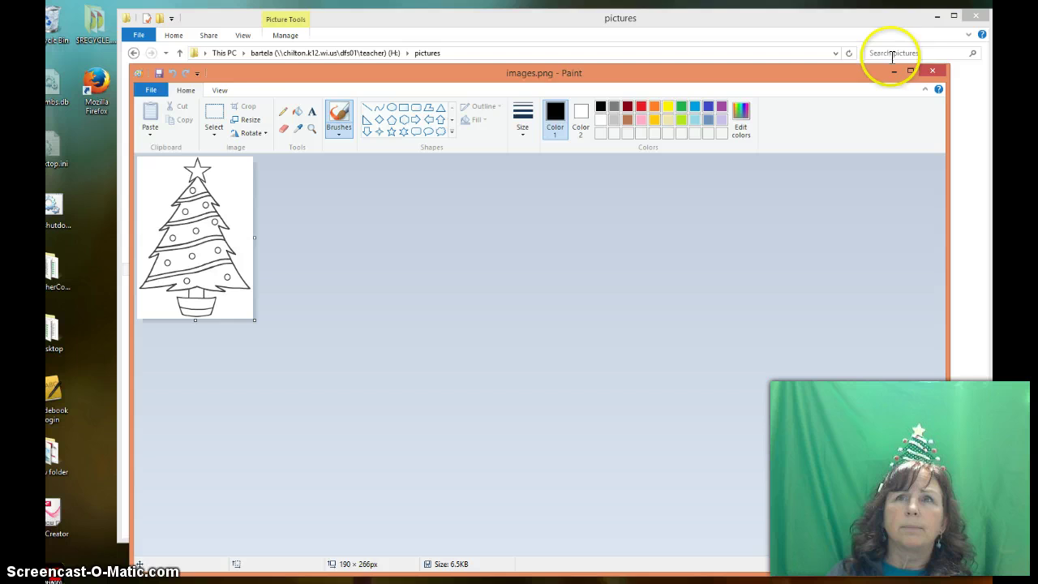
click(931, 71)
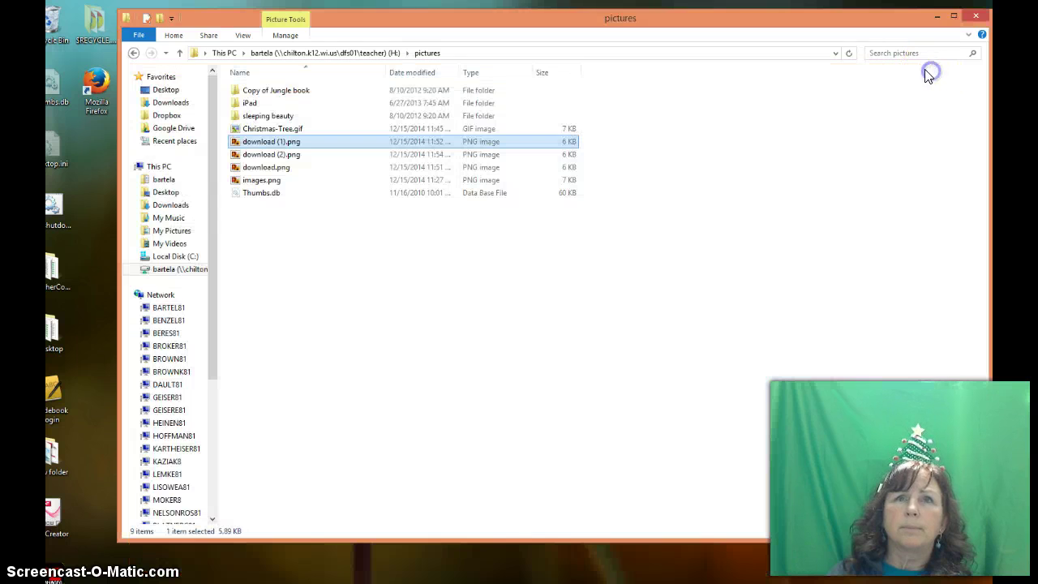
click(976, 16)
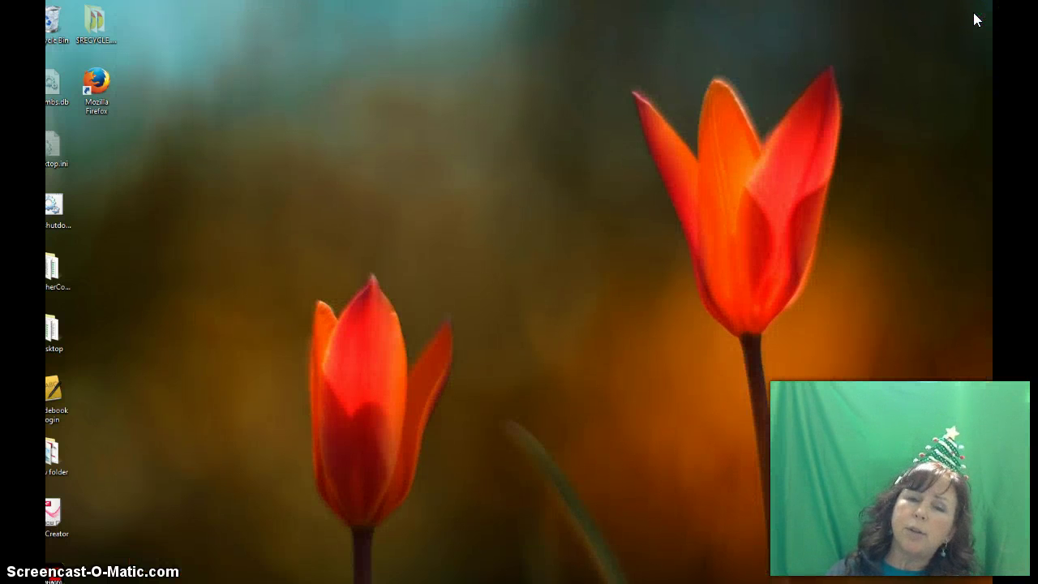